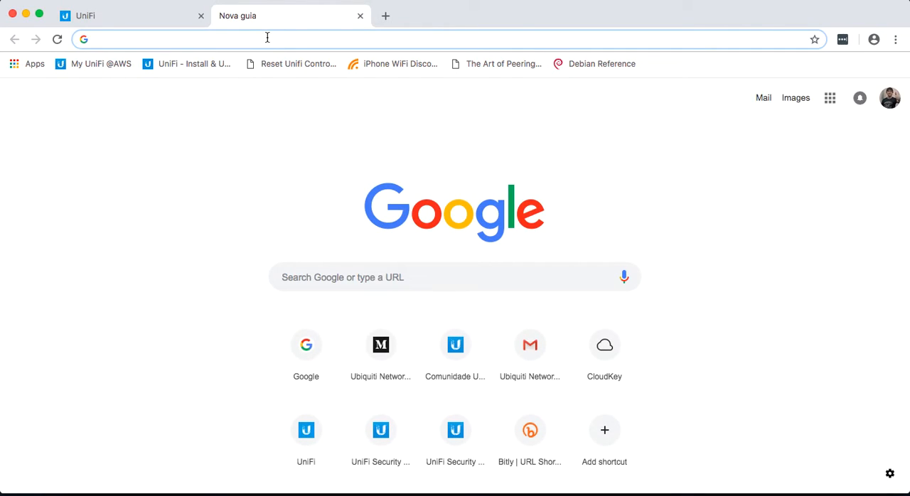
Step: Open the CloudKey page at 192.168.55.2 and go to the UniFi Controller's management login
{"action": "type", "text": "192"}
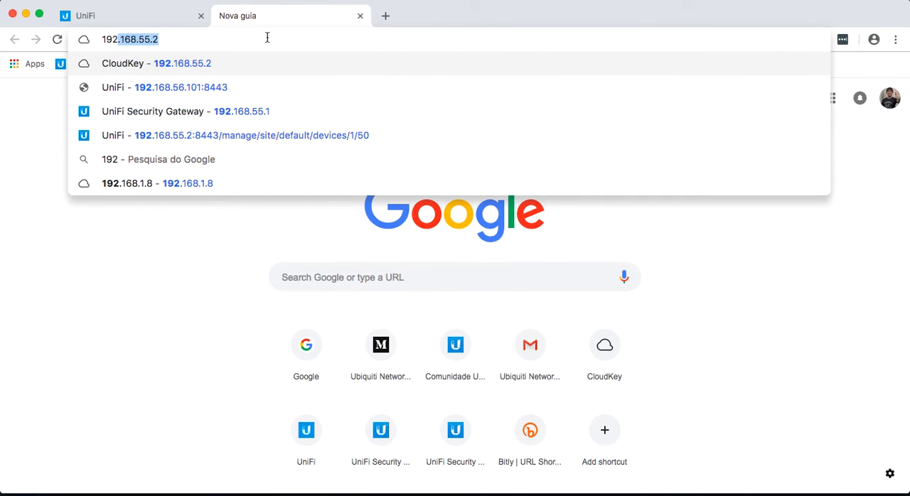
{"action": "key", "text": "Return"}
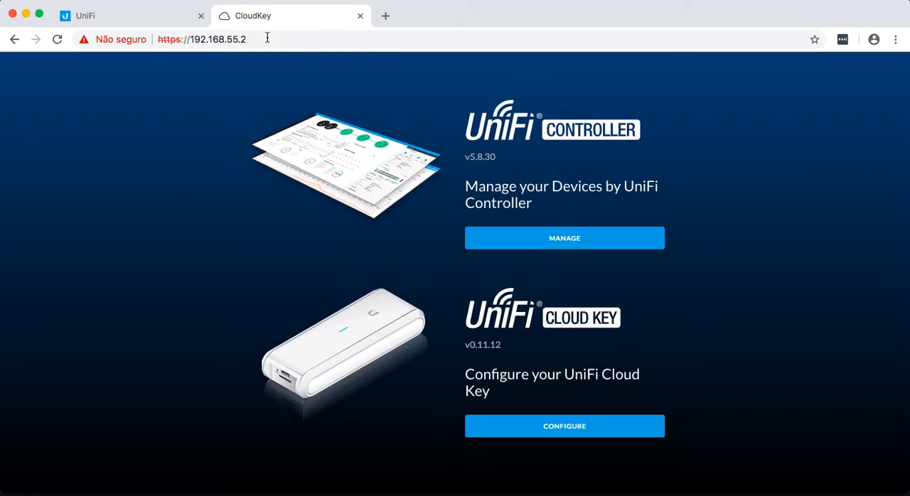
{"action": "left_click", "coordinate": [559, 239]}
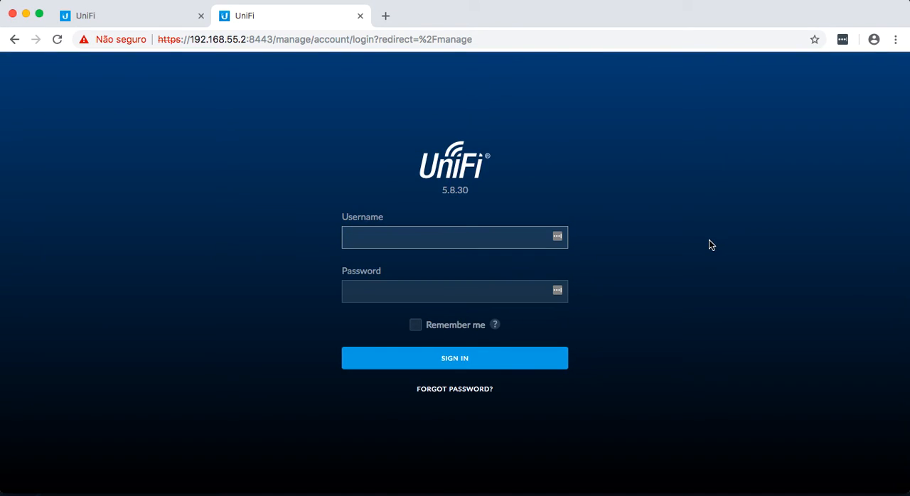
Step: Sign in to the UniFi Controller with the username ubnt and the account password
{"action": "key", "text": "Tab"}
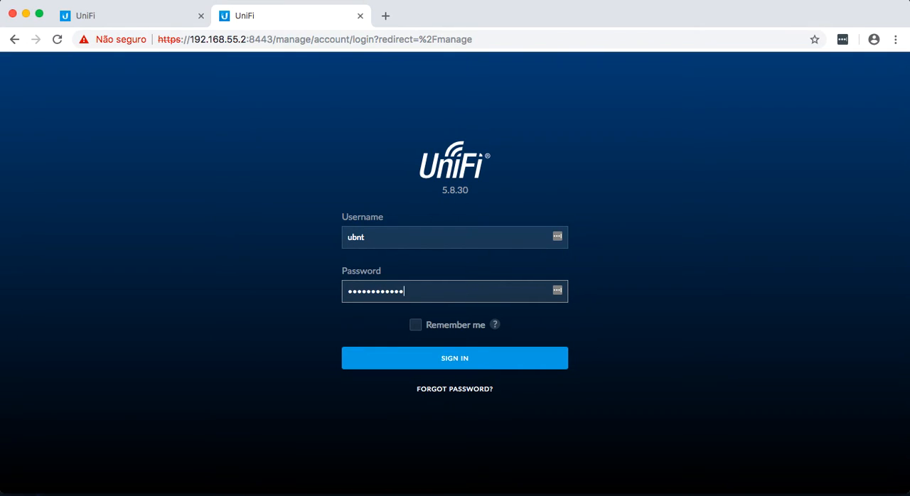
{"action": "key", "text": "Return"}
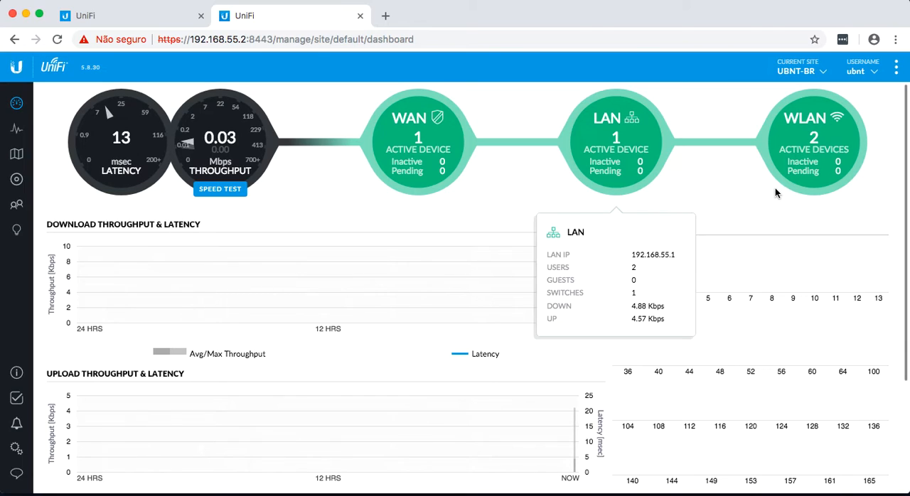
Step: Check the network status details on the dashboard and open the list of managed devices
{"action": "mouse_move", "coordinate": [817, 136]}
{"action": "mouse_move", "coordinate": [441, 156]}
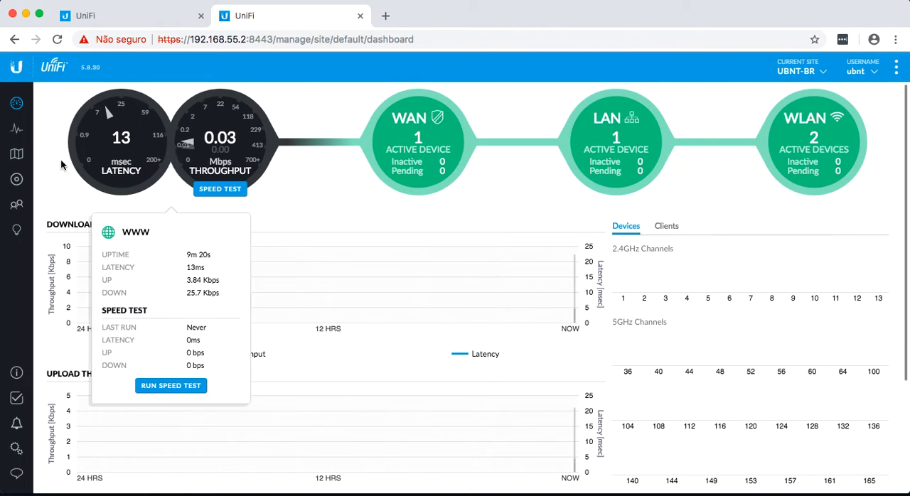
{"action": "left_click", "coordinate": [17, 181]}
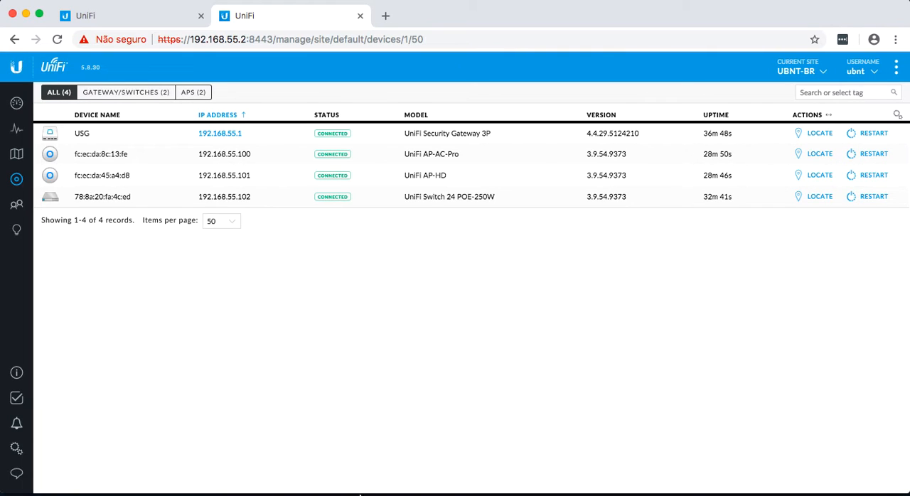
Step: Switch to the UBNT-LAB.png topology diagram in Preview to read the VLAN and DHCP plan, and return to the controller in the browser
{"action": "mouse_move", "coordinate": [349, 487]}
{"action": "left_click", "coordinate": [583, 482]}
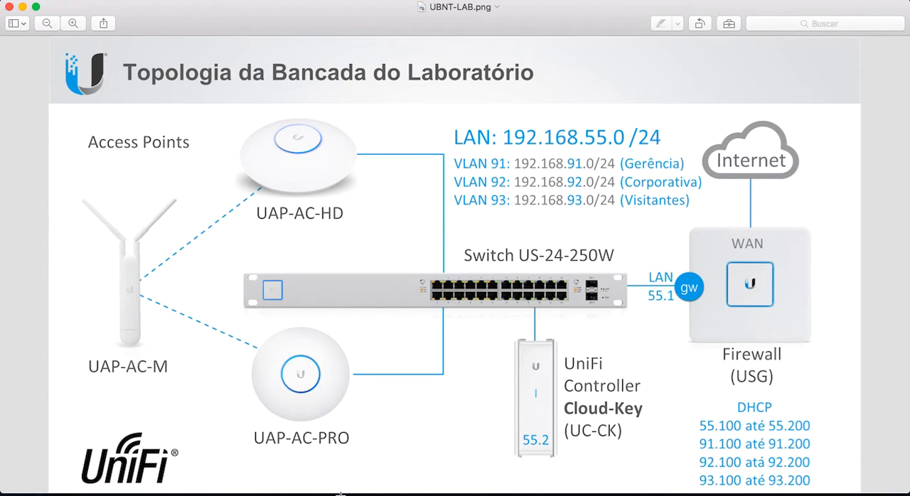
{"action": "left_click", "coordinate": [372, 474]}
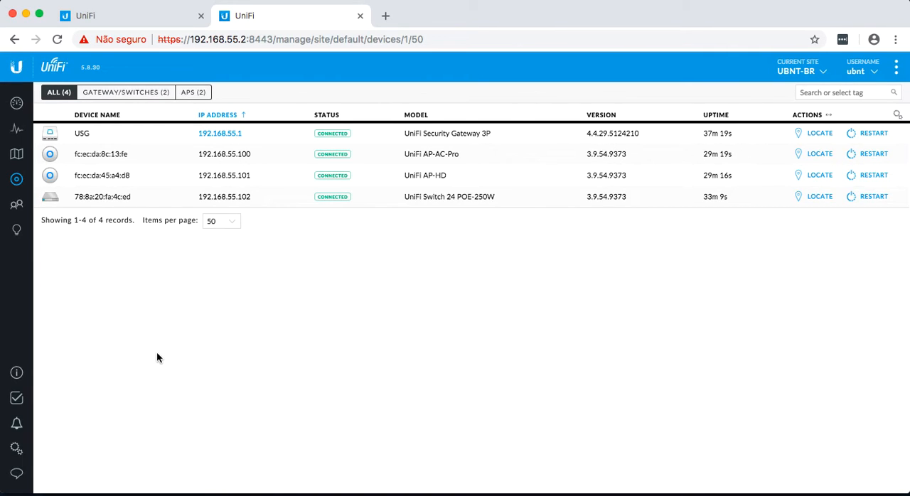
Step: Start a new network in the site's network settings, named Rede de Gerência, with VLAN 91
{"action": "left_click", "coordinate": [17, 449]}
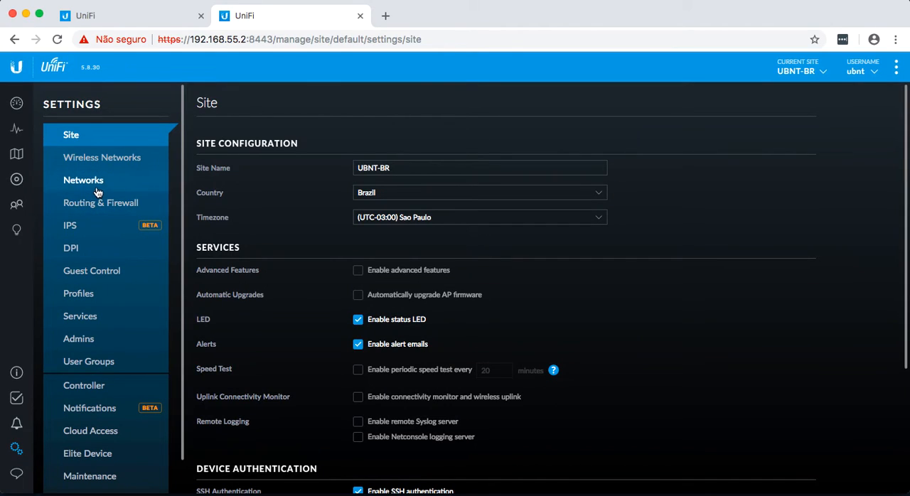
{"action": "left_click", "coordinate": [97, 186]}
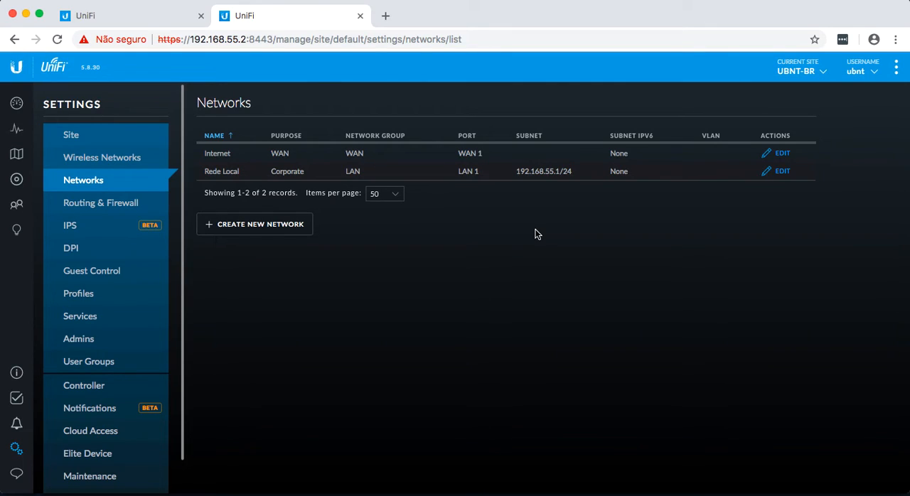
{"action": "left_click", "coordinate": [260, 229]}
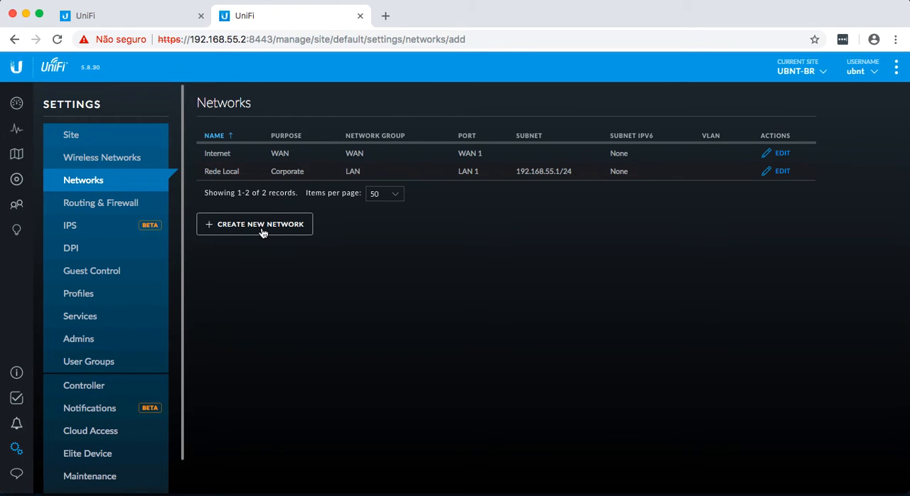
{"action": "left_click", "coordinate": [404, 159]}
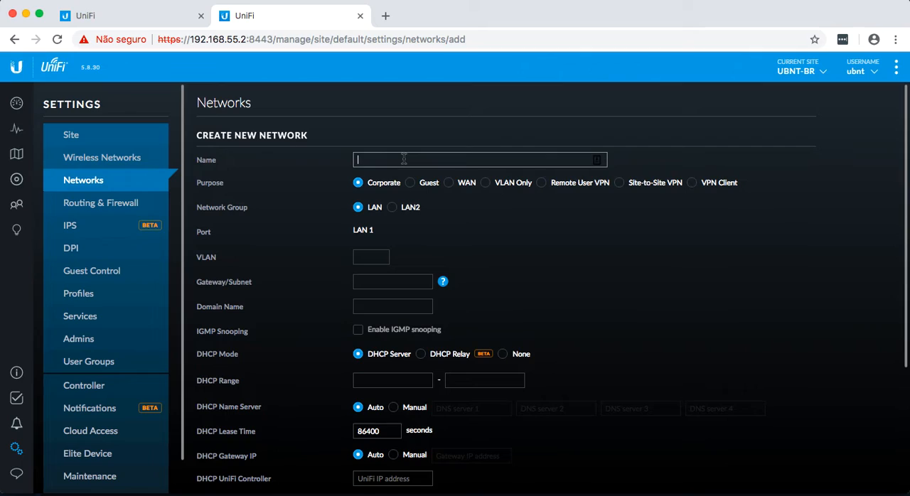
{"action": "type", "text": "Rede de Gerência"}
{"action": "left_click", "coordinate": [367, 254]}
{"action": "type", "text": "91"}
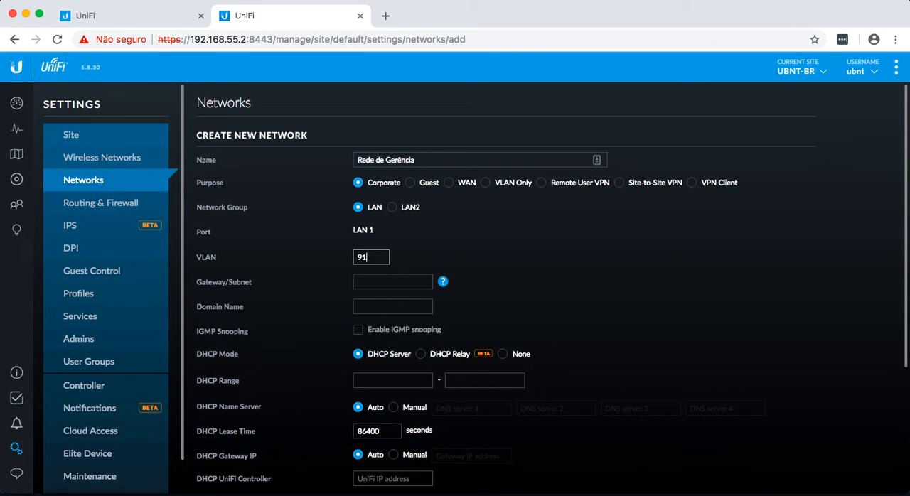
Step: Set the Rede de Gerência gateway/subnet to 192.168.91.1/24 and update the DHCP range from it
{"action": "left_click", "coordinate": [379, 278]}
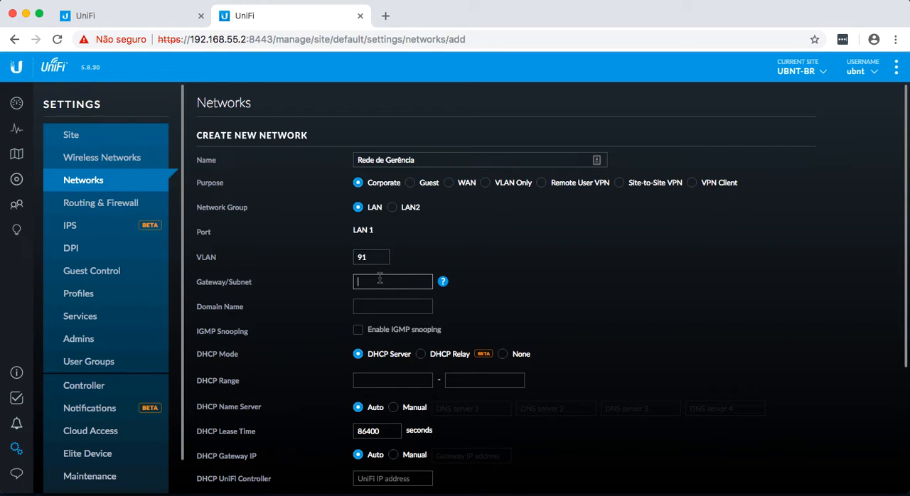
{"action": "type", "text": "192.168.91.1/24"}
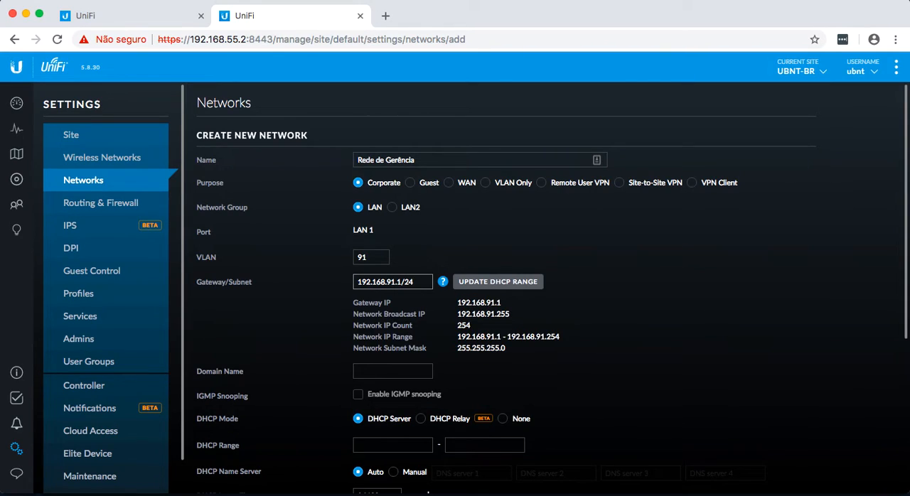
{"action": "left_click", "coordinate": [506, 282]}
Step: Set the Rede de Gerência DHCP range to 192.168.91.100 through 192.168.91.200
{"action": "scroll", "coordinate": [565, 314], "scroll_direction": "down", "scroll_amount": 1}
{"action": "left_click", "coordinate": [410, 412]}
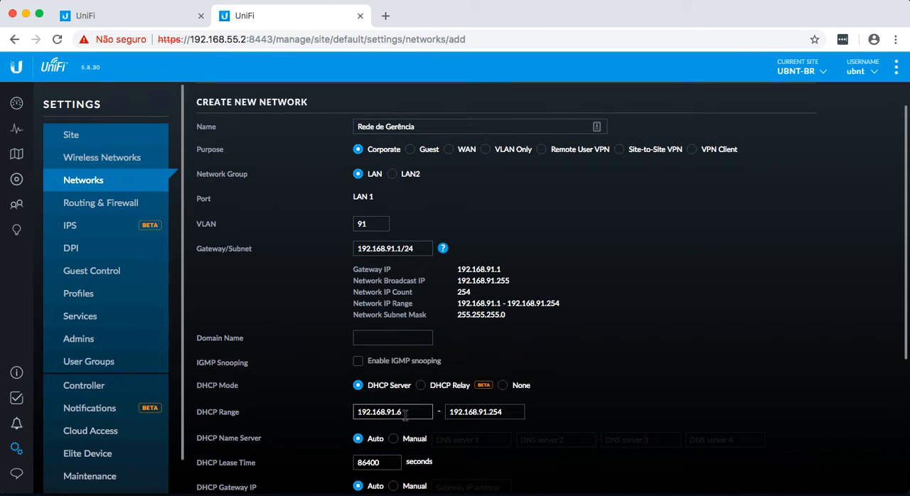
{"action": "key", "text": "BackSpace"}
{"action": "type", "text": "100"}
{"action": "key", "text": "Tab"}
{"action": "key", "text": "Right"}
{"action": "key", "text": "BackSpace"}
{"action": "key", "text": "BackSpace"}
{"action": "type", "text": "00"}
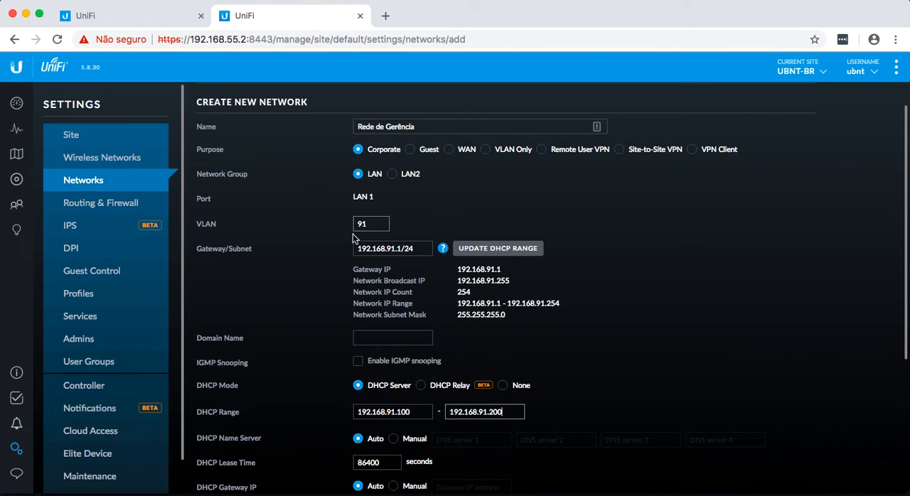
Step: Look over the remaining DHCP and IPv6 options and save the Rede de Gerência network
{"action": "scroll", "coordinate": [307, 298], "scroll_direction": "down", "scroll_amount": 3}
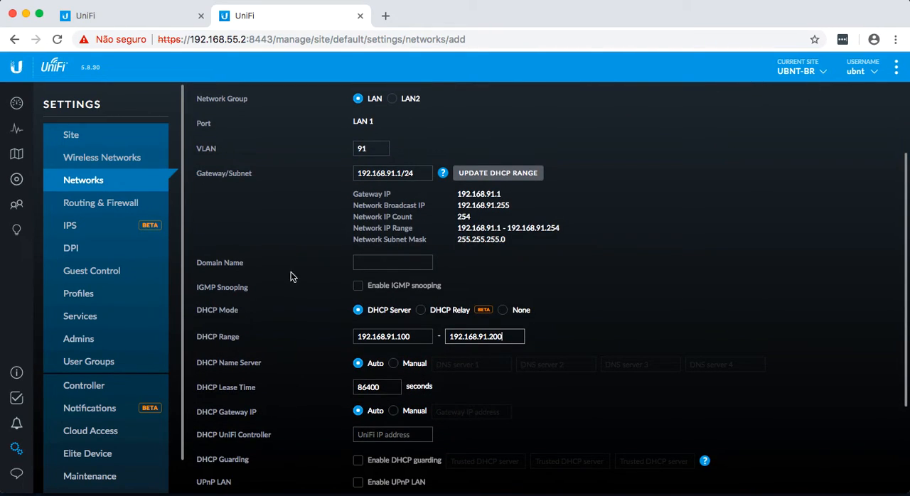
{"action": "scroll", "coordinate": [297, 294], "scroll_direction": "down", "scroll_amount": 1}
{"action": "scroll", "coordinate": [298, 294], "scroll_direction": "down", "scroll_amount": 1}
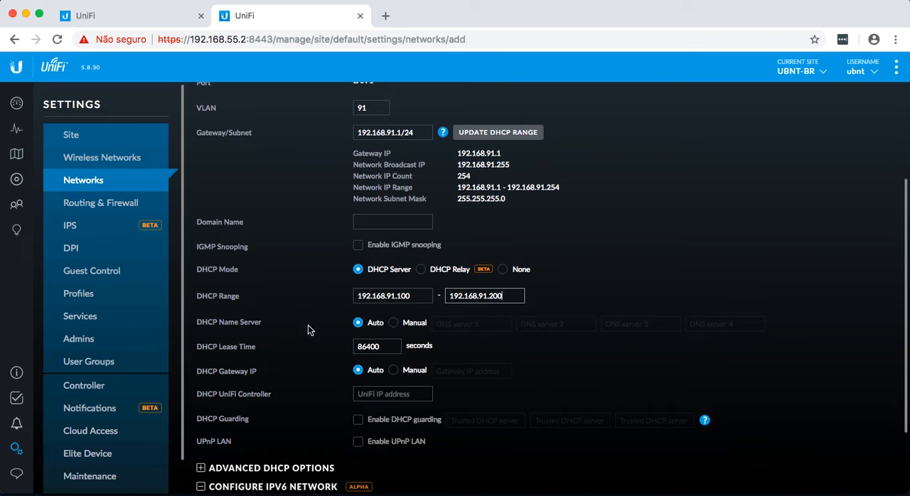
{"action": "scroll", "coordinate": [311, 353], "scroll_direction": "down", "scroll_amount": 2}
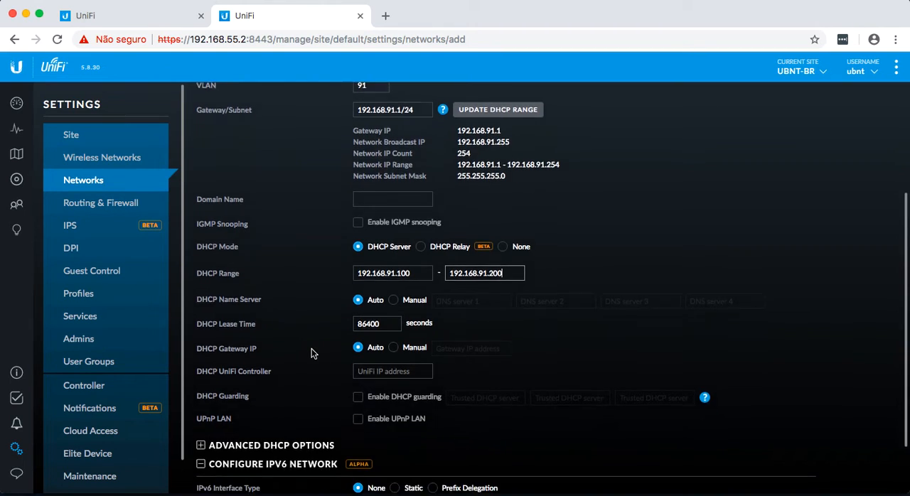
{"action": "scroll", "coordinate": [311, 353], "scroll_direction": "down", "scroll_amount": 3}
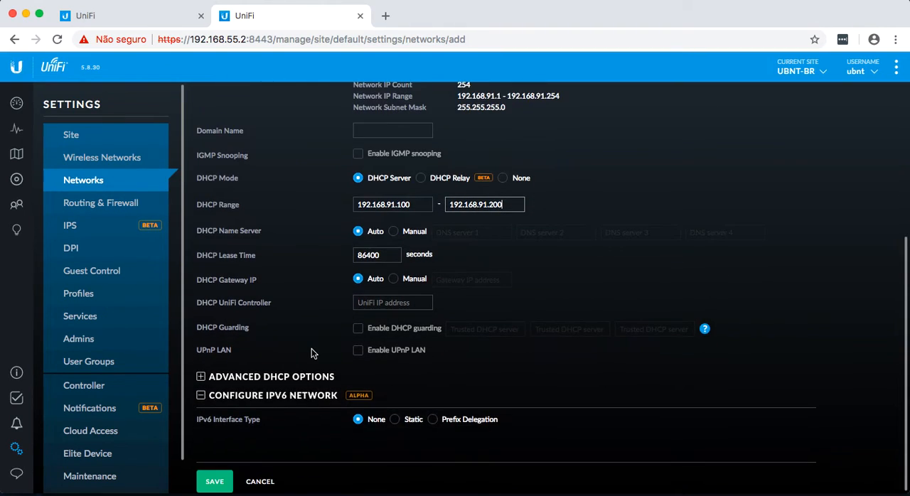
{"action": "left_click", "coordinate": [221, 481]}
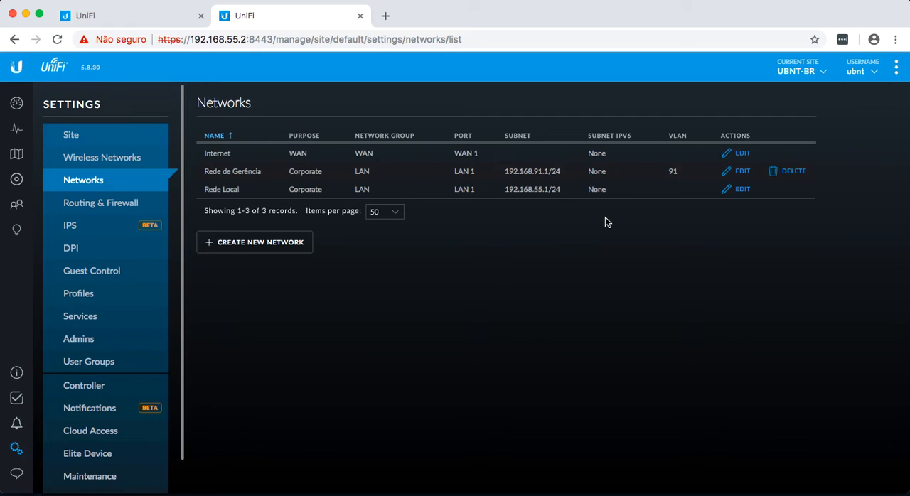
Step: Start another new network named Rede Corporativa and assign it VLAN 92
{"action": "left_click", "coordinate": [259, 244]}
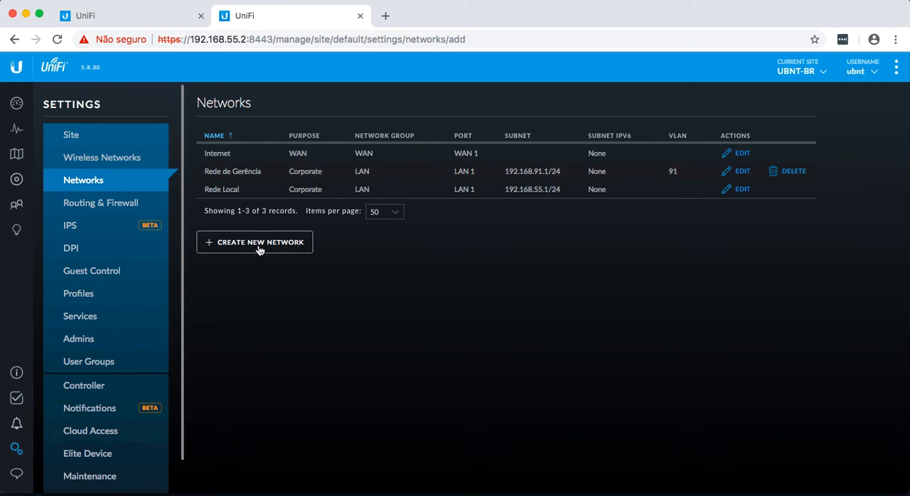
{"action": "type", "text": "Rede Corporativa"}
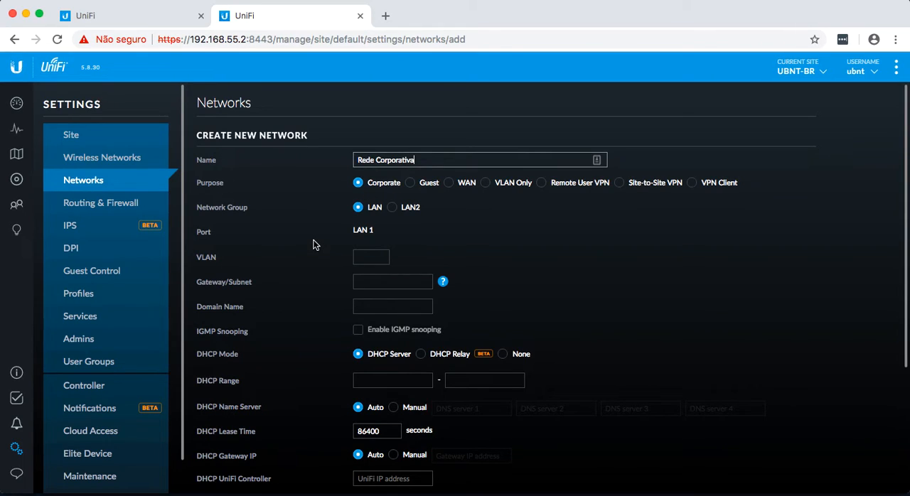
{"action": "left_click", "coordinate": [373, 258]}
{"action": "type", "text": "92"}
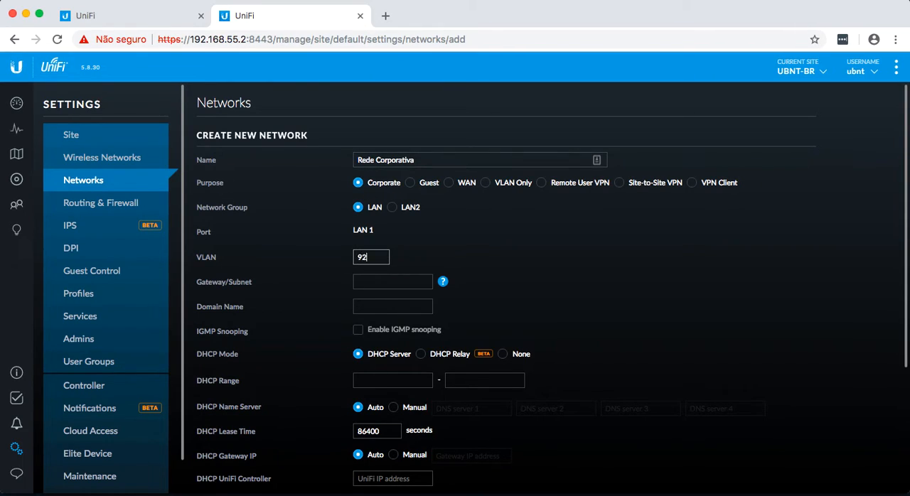
Step: Set the Rede Corporativa gateway/subnet to 192.168.92.1/24 and update the DHCP range from it
{"action": "left_click", "coordinate": [383, 285]}
{"action": "type", "text": "192"}
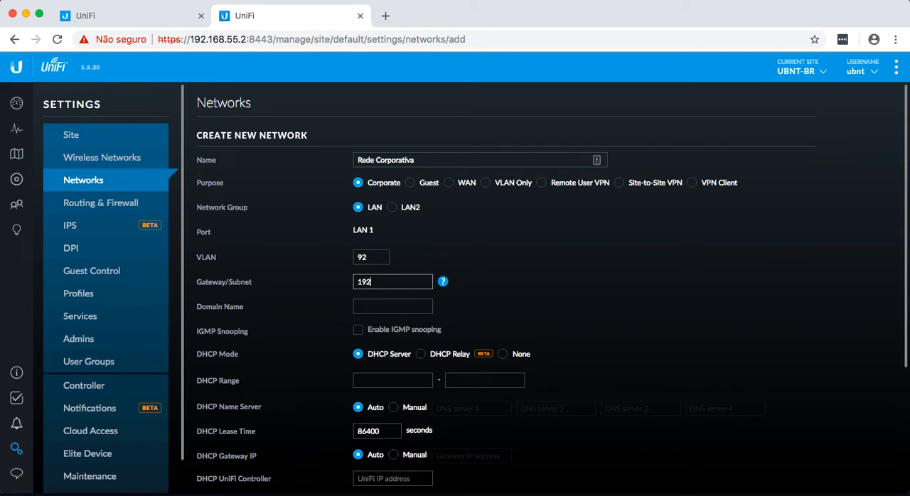
{"action": "type", "text": ".168.92.1/2"}
{"action": "type", "text": "4"}
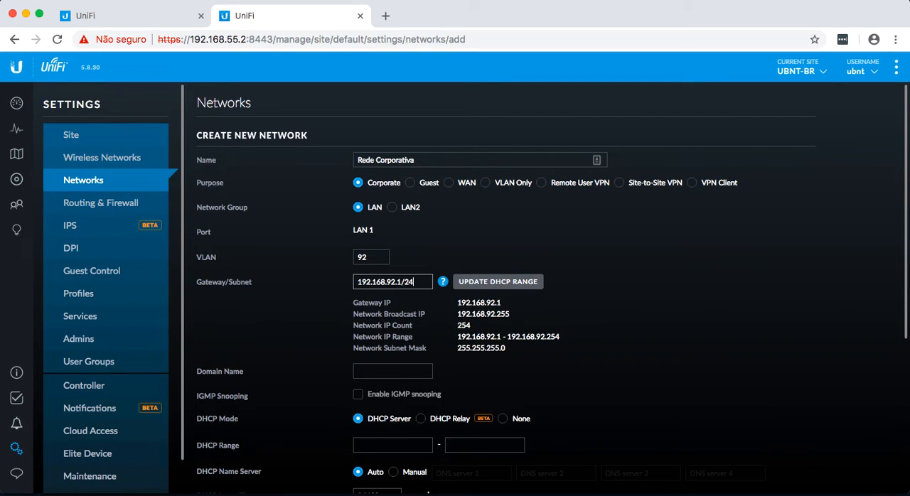
{"action": "left_click", "coordinate": [478, 284]}
Step: Set the Rede Corporativa DHCP range to 192.168.92.100 through 192.168.92.200
{"action": "left_click", "coordinate": [416, 445]}
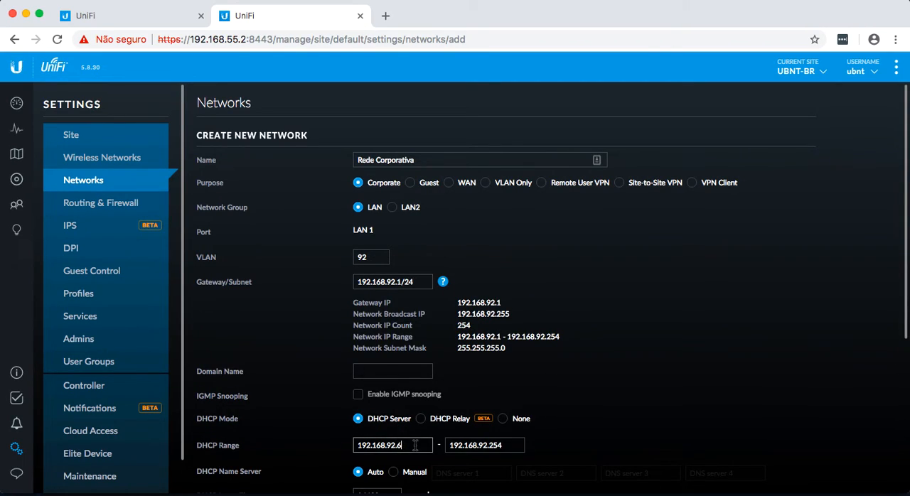
{"action": "key", "text": "BackSpace"}
{"action": "type", "text": "100"}
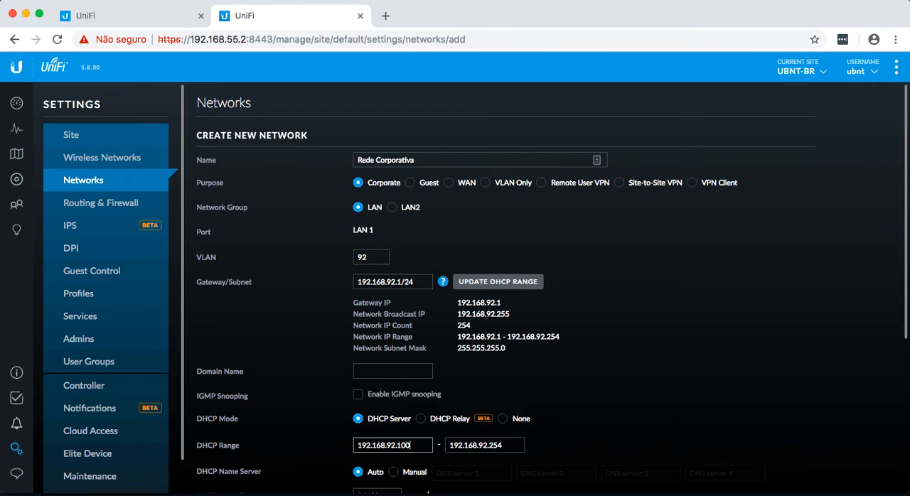
{"action": "left_click", "coordinate": [505, 447]}
{"action": "key", "text": "BackSpace"}
{"action": "key", "text": "BackSpace"}
{"action": "key", "text": "BackSpace"}
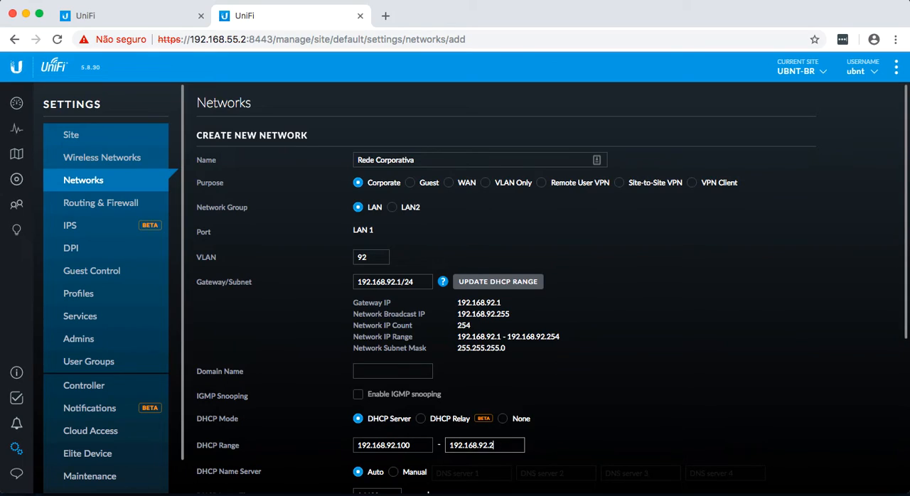
{"action": "type", "text": "200"}
{"action": "left_click", "coordinate": [616, 355]}
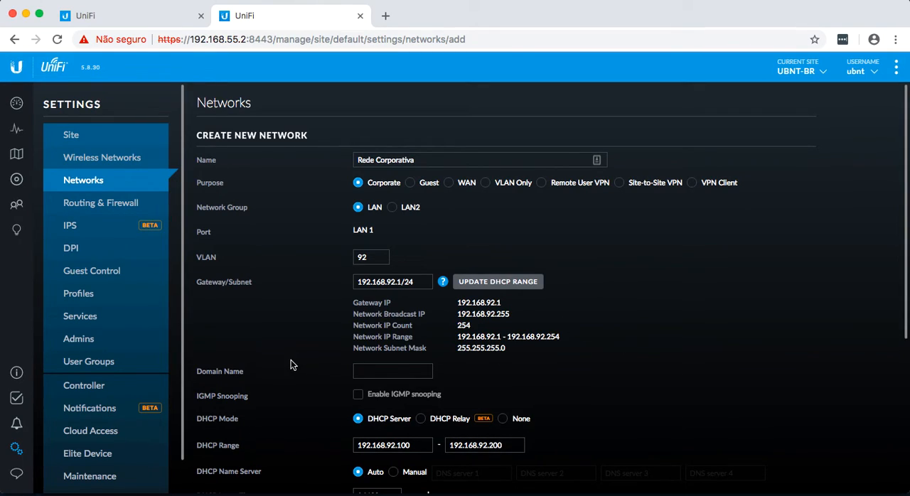
Step: Save the Rede Corporativa network
{"action": "scroll", "coordinate": [290, 364], "scroll_direction": "down", "scroll_amount": 1}
{"action": "scroll", "coordinate": [291, 360], "scroll_direction": "down", "scroll_amount": 5}
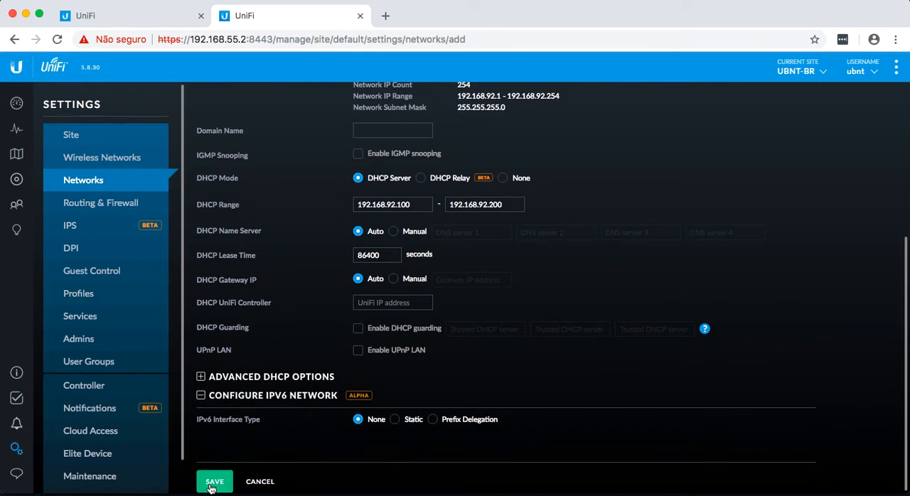
{"action": "left_click", "coordinate": [215, 481]}
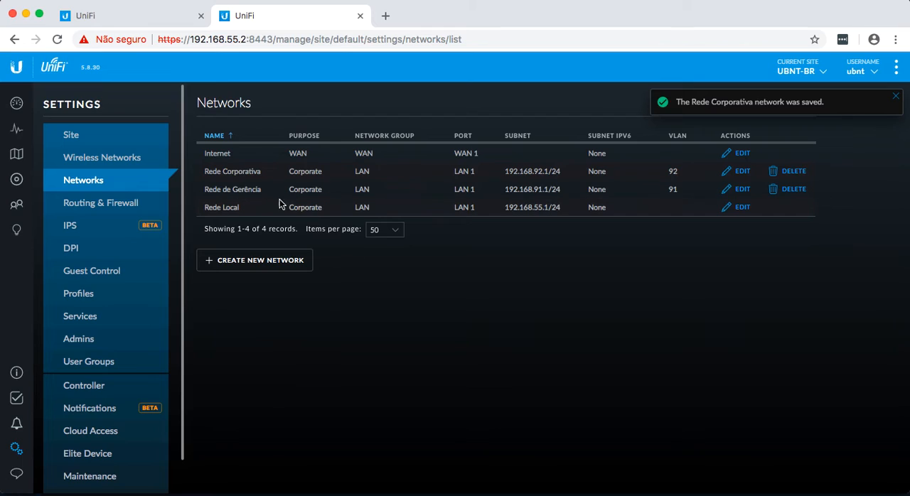
Step: Start a third new network and name it Rede de Visitantes
{"action": "left_click", "coordinate": [257, 260]}
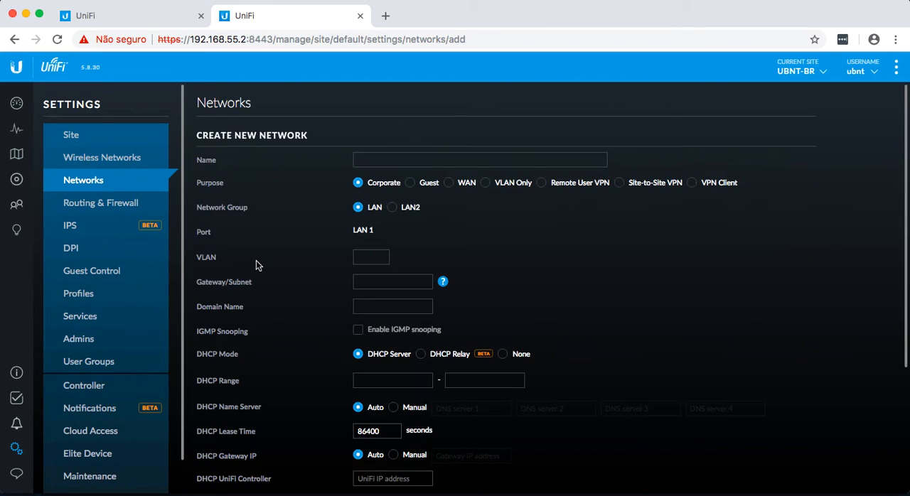
{"action": "left_click", "coordinate": [377, 160]}
{"action": "type", "text": "Rede de Visitantes"}
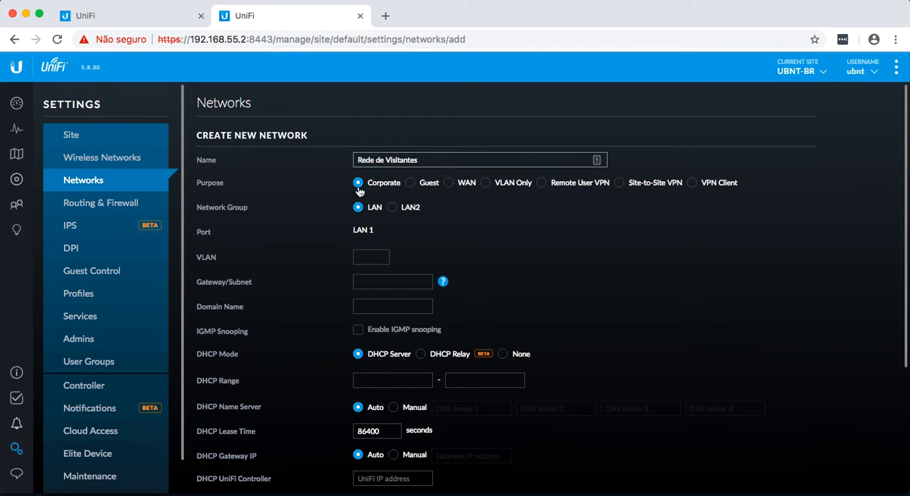
Step: Set the Rede de Visitantes network's purpose to Guest and its VLAN to 93
{"action": "left_click", "coordinate": [410, 183]}
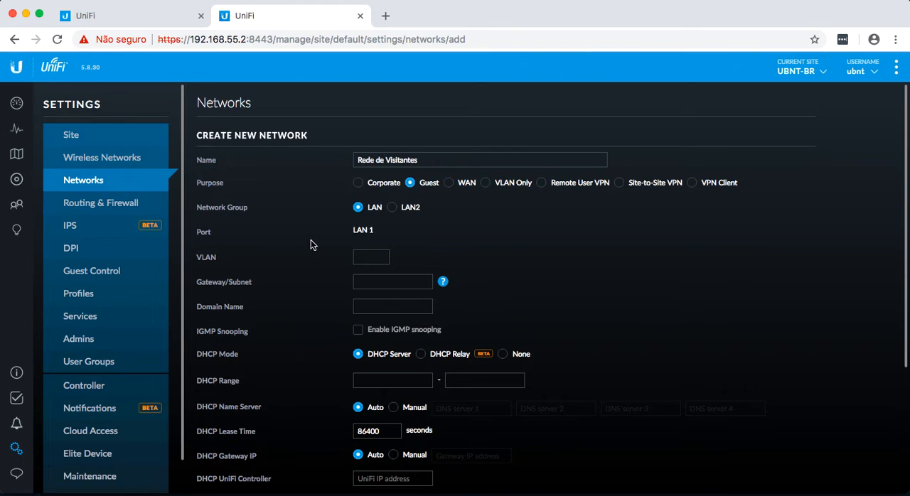
{"action": "left_click", "coordinate": [367, 253]}
{"action": "type", "text": "93"}
Step: Set the Rede de Visitantes gateway/subnet to 192.168.93.1/24 and update the DHCP range from it
{"action": "left_click", "coordinate": [368, 281]}
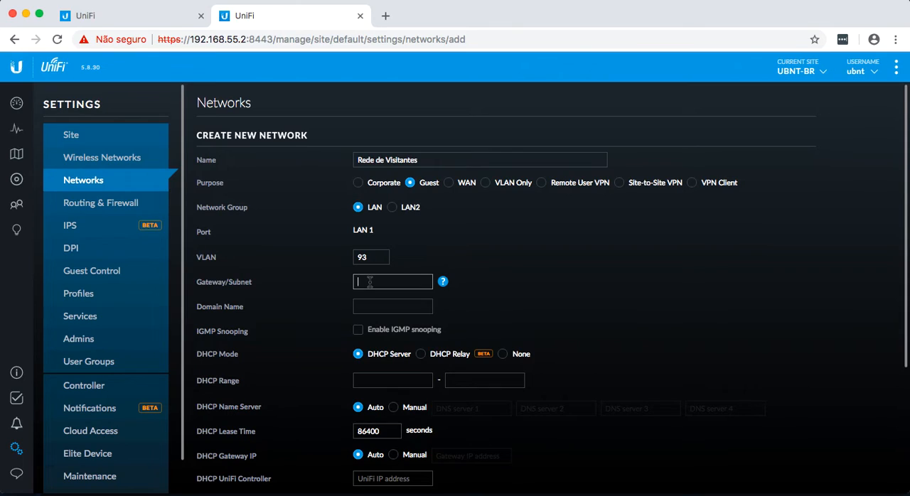
{"action": "type", "text": "192.168.93.1/24"}
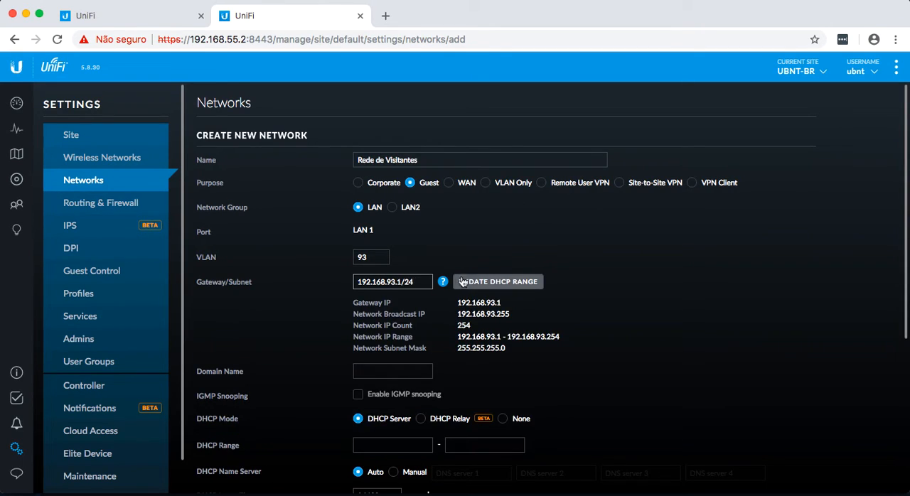
{"action": "left_click", "coordinate": [462, 282]}
Step: Set the Rede de Visitantes DHCP range to 192.168.93.100 through 192.168.93.200
{"action": "scroll", "coordinate": [636, 310], "scroll_direction": "down", "scroll_amount": 2}
{"action": "left_click", "coordinate": [411, 398]}
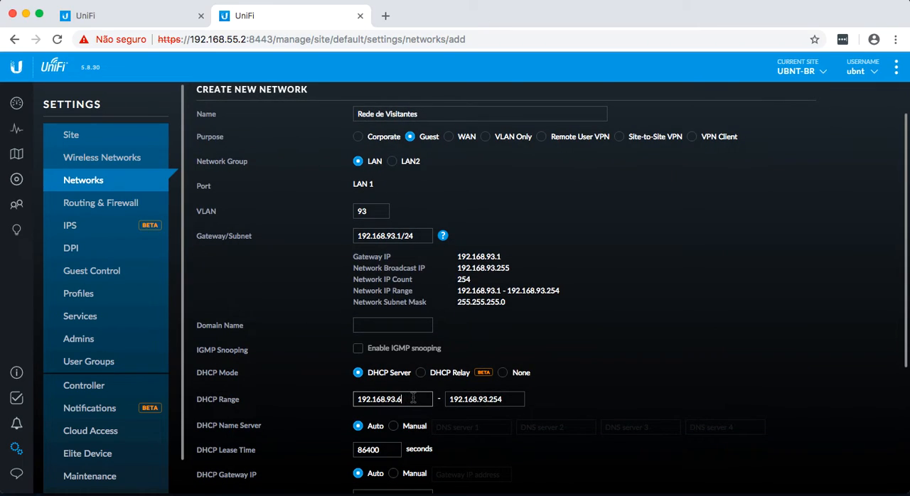
{"action": "key", "text": "BackSpace"}
{"action": "type", "text": "100"}
{"action": "left_click", "coordinate": [508, 400]}
{"action": "key", "text": "BackSpace"}
{"action": "key", "text": "BackSpace"}
{"action": "type", "text": "00"}
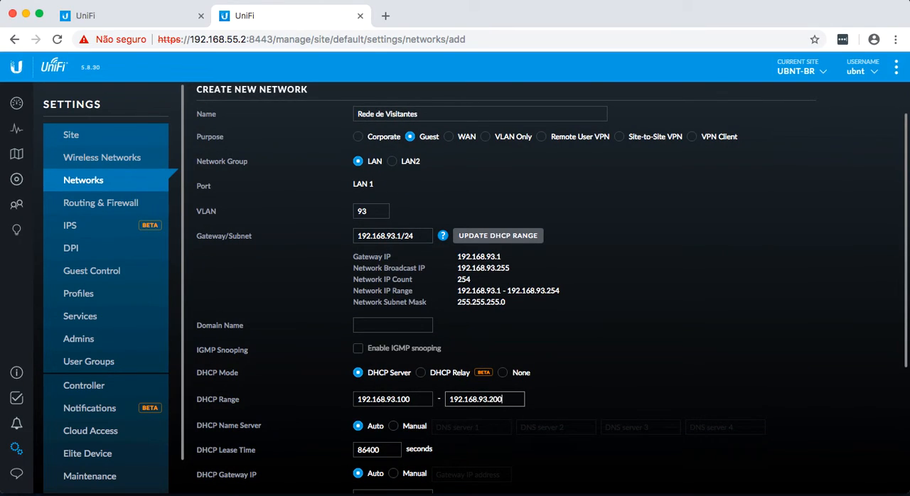
{"action": "left_click", "coordinate": [622, 356]}
Step: Set the DHCP lease time to 3600 seconds and save the Rede de Visitantes network
{"action": "scroll", "coordinate": [274, 392], "scroll_direction": "down", "scroll_amount": 3}
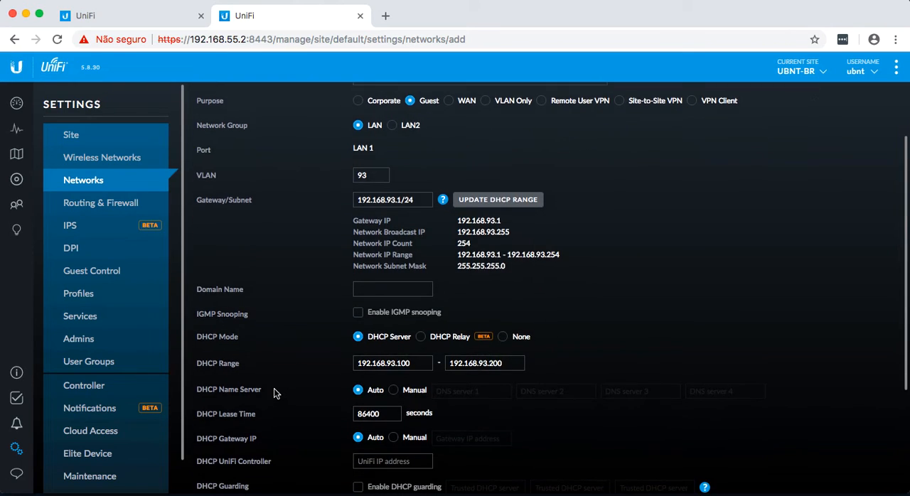
{"action": "left_click", "coordinate": [384, 391]}
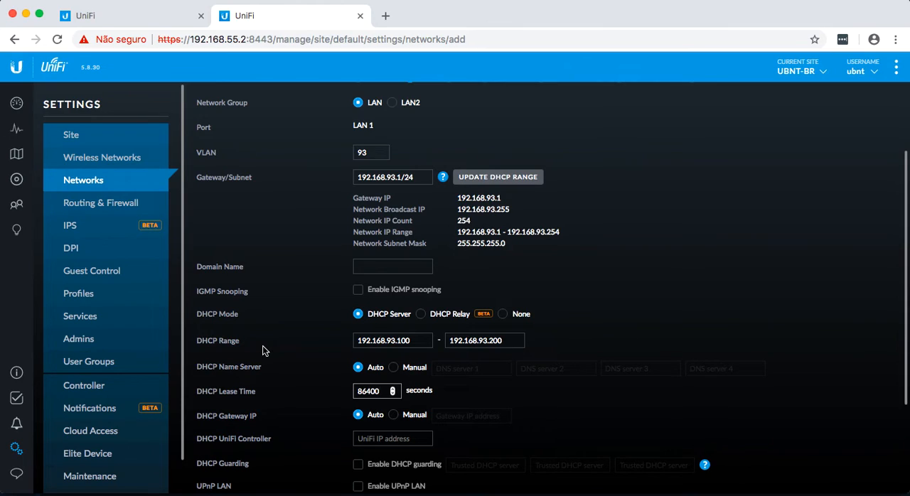
{"action": "key", "text": "BackSpace"}
{"action": "key", "text": "BackSpace"}
{"action": "key", "text": "BackSpace"}
{"action": "key", "text": "BackSpace"}
{"action": "key", "text": "BackSpace"}
{"action": "type", "text": "3600"}
{"action": "left_click", "coordinate": [294, 378]}
{"action": "scroll", "coordinate": [296, 382], "scroll_direction": "down", "scroll_amount": 4}
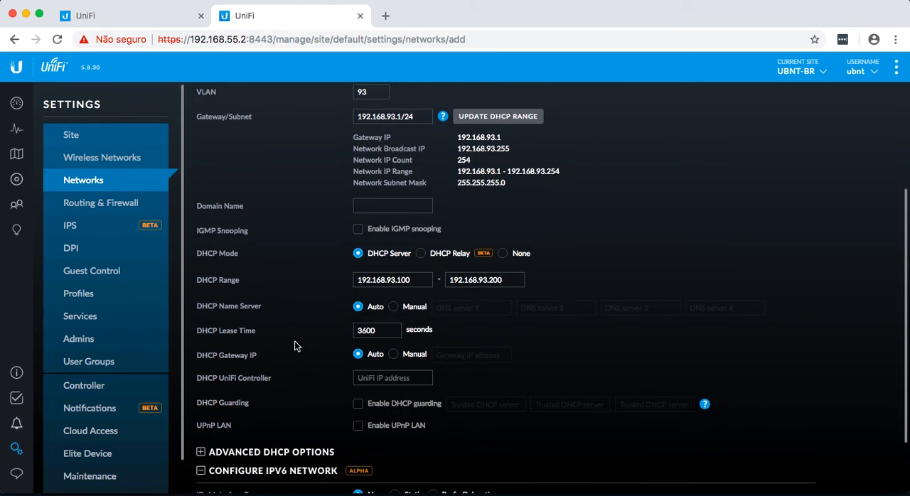
{"action": "scroll", "coordinate": [295, 346], "scroll_direction": "down", "scroll_amount": 1}
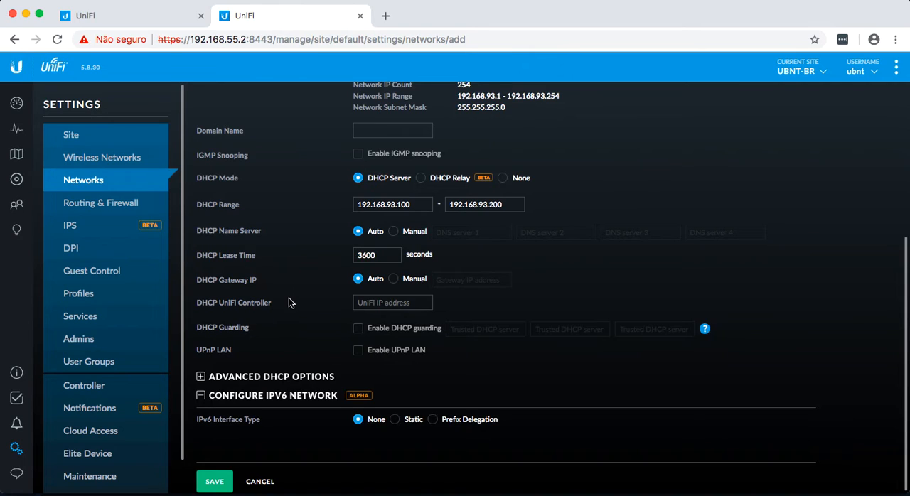
{"action": "left_click", "coordinate": [216, 483]}
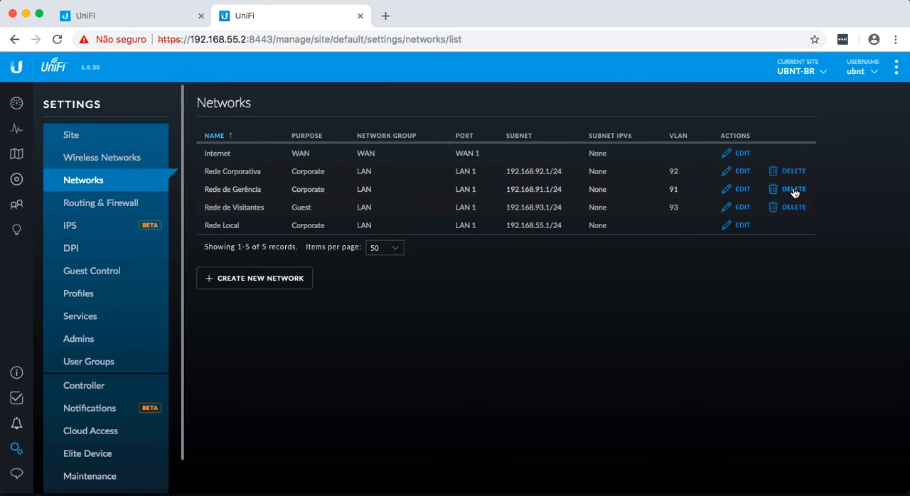
Step: Edit the Rede de Gerência network, set its DHCP UniFi Controller address to 192.168.55.2 and save it
{"action": "left_click", "coordinate": [743, 190]}
{"action": "scroll", "coordinate": [587, 308], "scroll_direction": "down", "scroll_amount": 5}
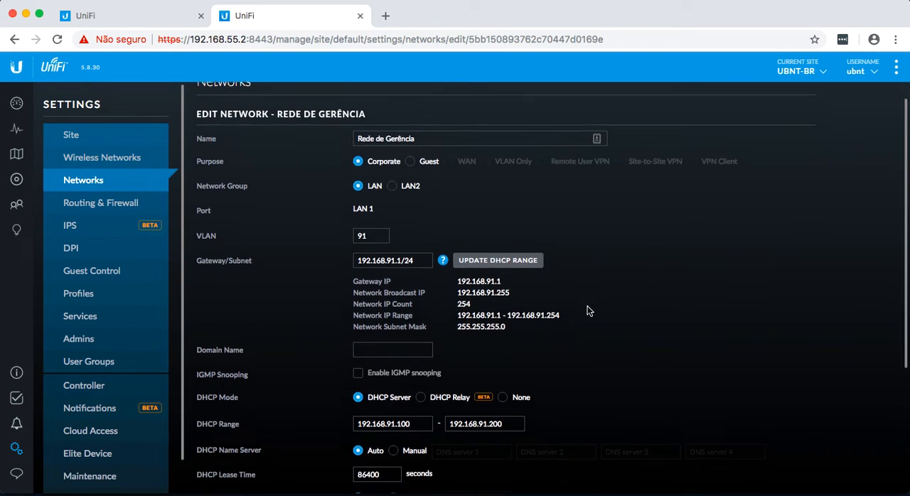
{"action": "scroll", "coordinate": [587, 311], "scroll_direction": "down", "scroll_amount": 1}
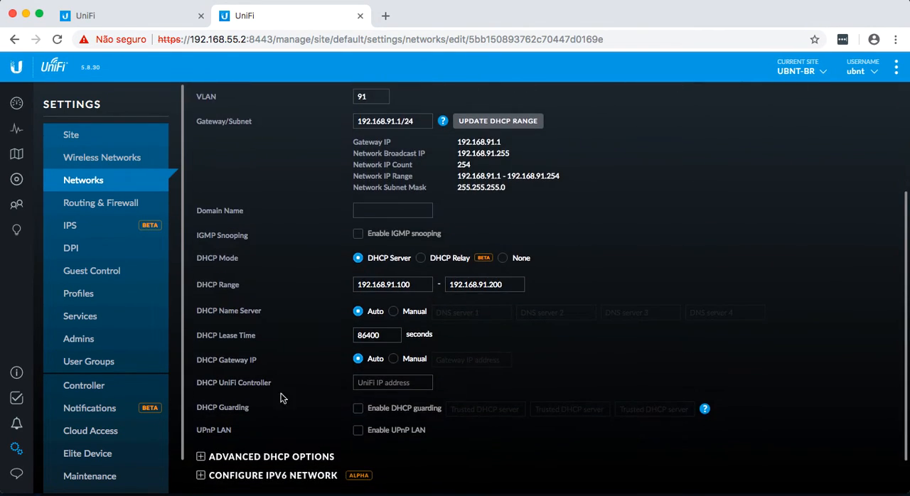
{"action": "left_click", "coordinate": [373, 384]}
{"action": "type", "text": "192.15"}
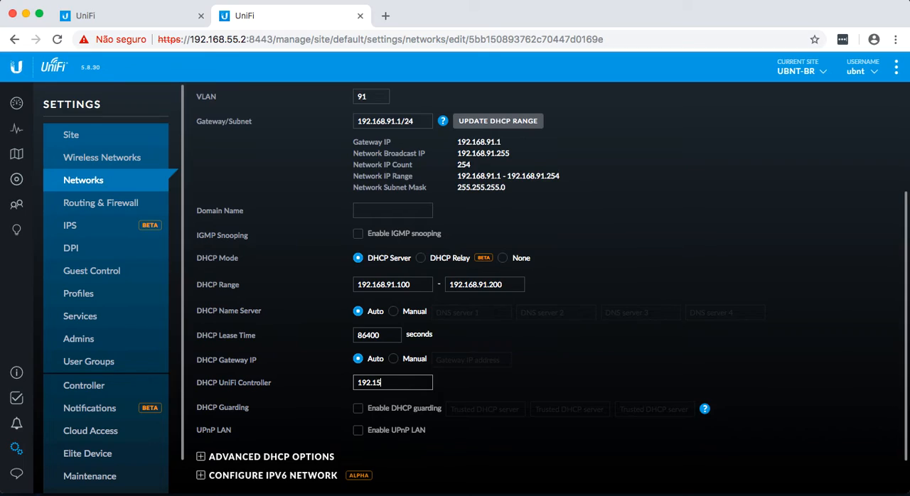
{"action": "key", "text": "BackSpace"}
{"action": "type", "text": "68.55.2"}
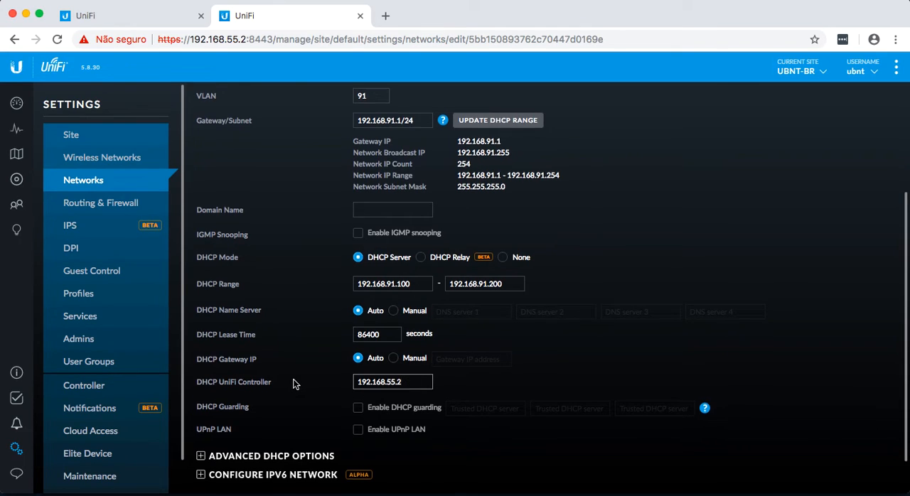
{"action": "scroll", "coordinate": [294, 384], "scroll_direction": "down", "scroll_amount": 2}
{"action": "left_click", "coordinate": [215, 482]}
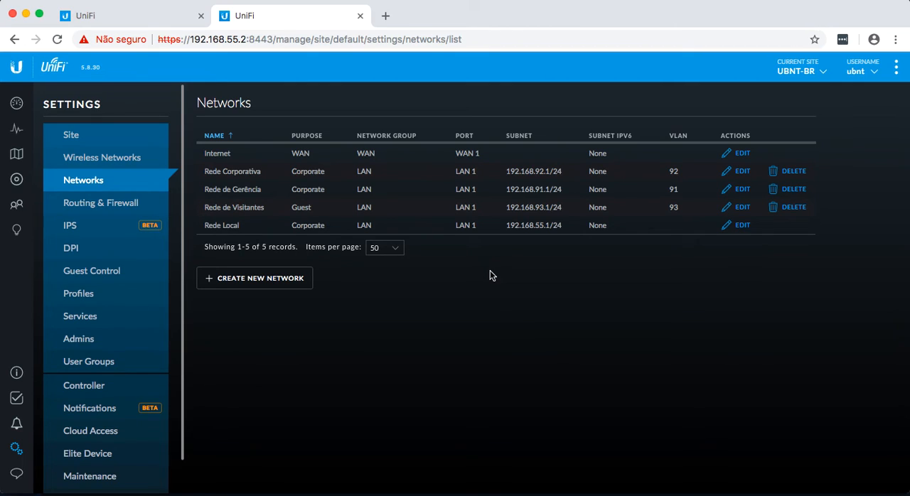
Step: Sort the network list by subnet
{"action": "left_click", "coordinate": [520, 140]}
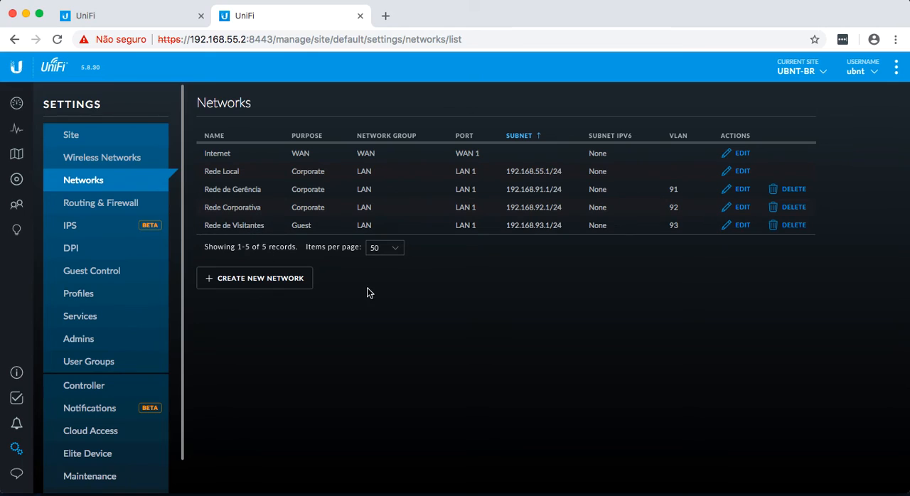
Step: Go to the device list and look at the properties of the UniFi Switch 24 POE-250W
{"action": "left_click", "coordinate": [16, 179]}
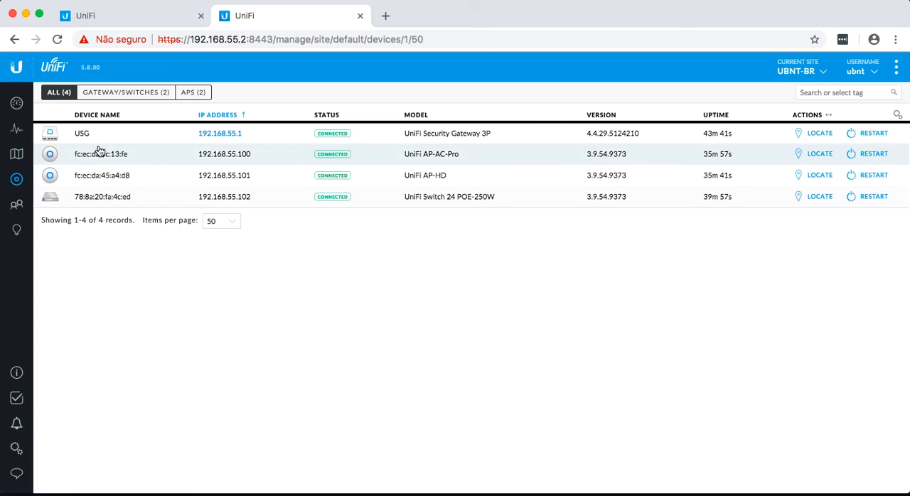
{"action": "left_click", "coordinate": [107, 200]}
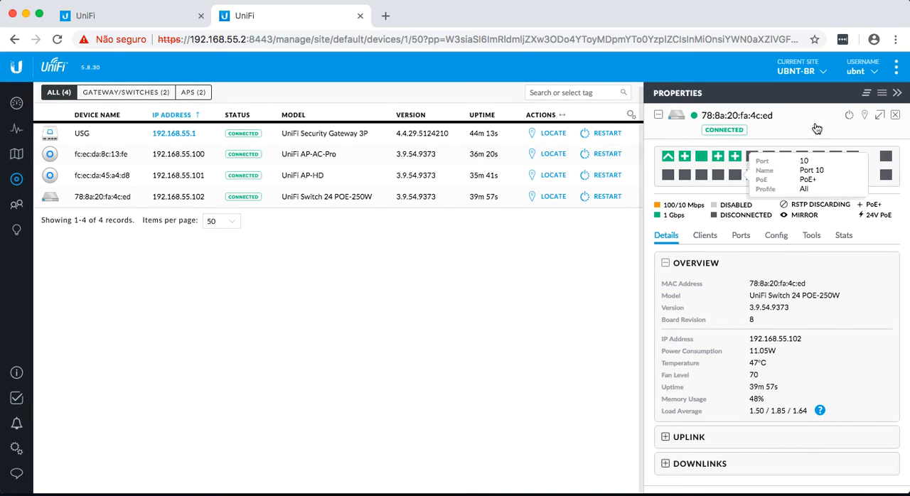
{"action": "left_click", "coordinate": [895, 114]}
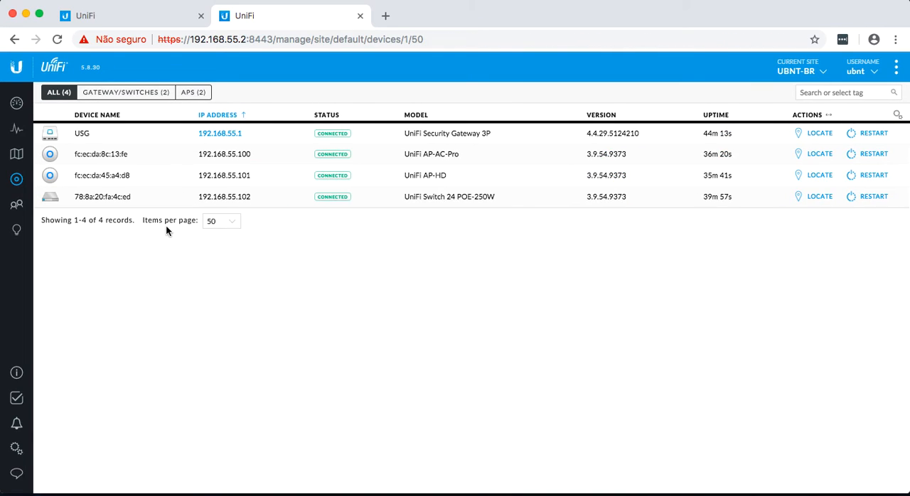
Step: Give the UniFi AP-AC-Pro access point the alias UAP-AC-PRO and save it
{"action": "left_click", "coordinate": [109, 159]}
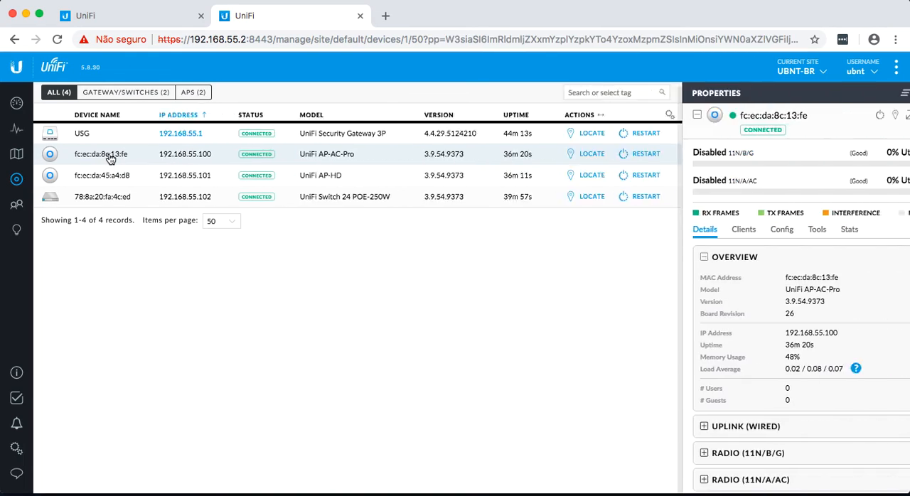
{"action": "left_click", "coordinate": [745, 231]}
{"action": "left_click", "coordinate": [696, 293]}
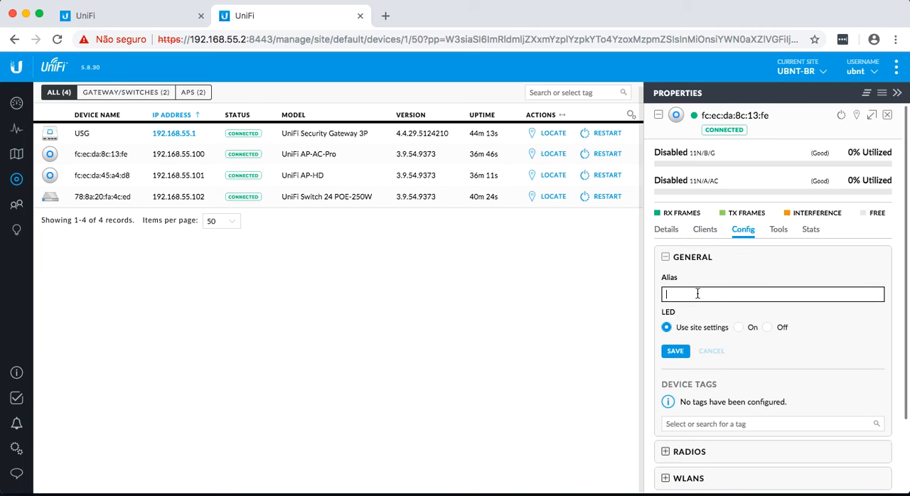
{"action": "type", "text": "UAP-AC-PRO"}
{"action": "left_click", "coordinate": [677, 356]}
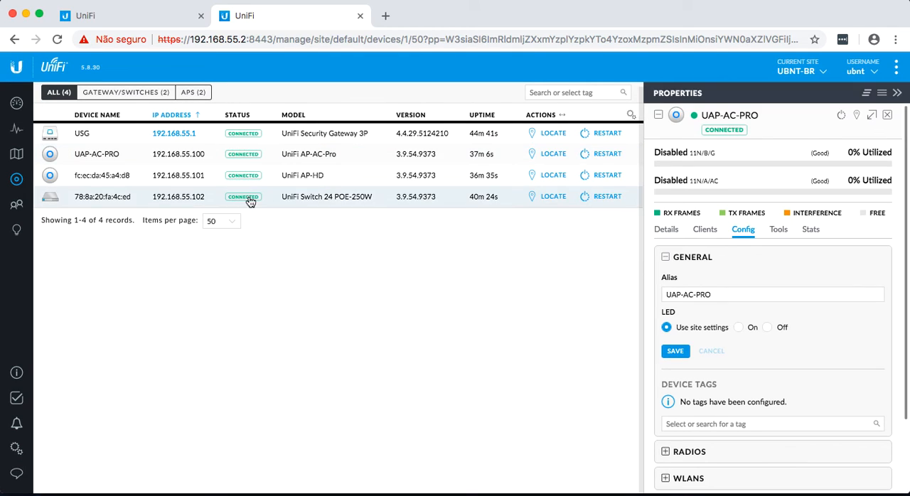
Step: Set the management VLAN of UAP-AC-PRO to Rede de Gerência and queue the change
{"action": "left_click", "coordinate": [666, 257]}
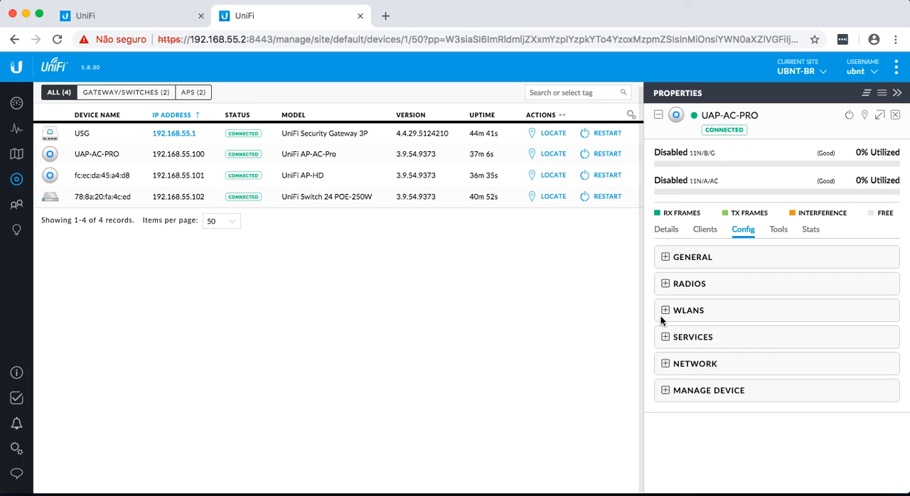
{"action": "left_click", "coordinate": [665, 337]}
{"action": "scroll", "coordinate": [714, 349], "scroll_direction": "down", "scroll_amount": 1}
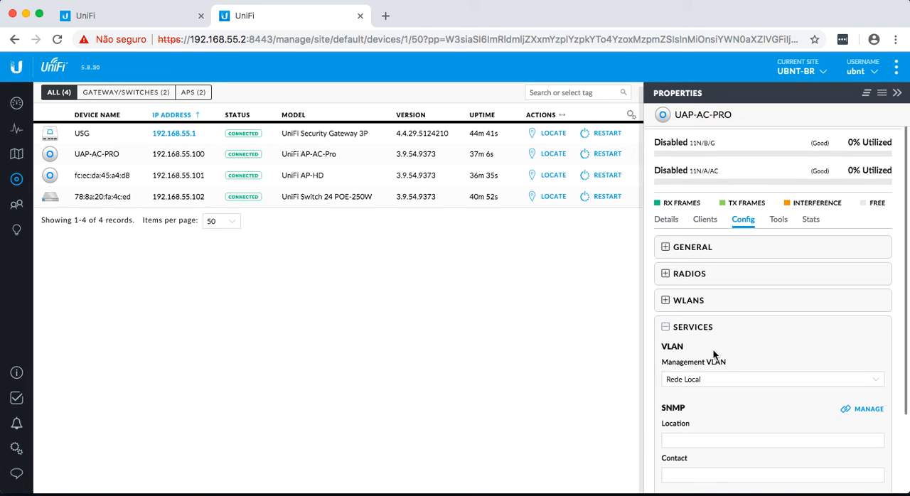
{"action": "left_click", "coordinate": [747, 380]}
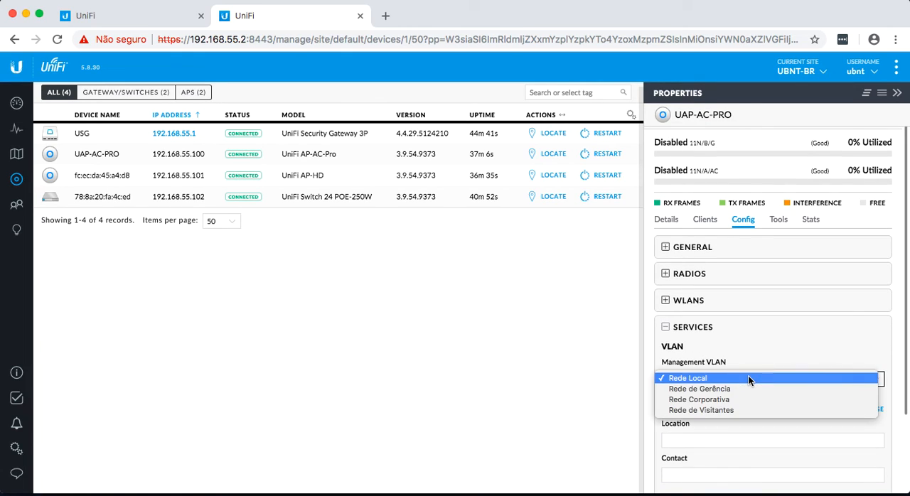
{"action": "left_click", "coordinate": [708, 390]}
{"action": "scroll", "coordinate": [727, 419], "scroll_direction": "down", "scroll_amount": 3}
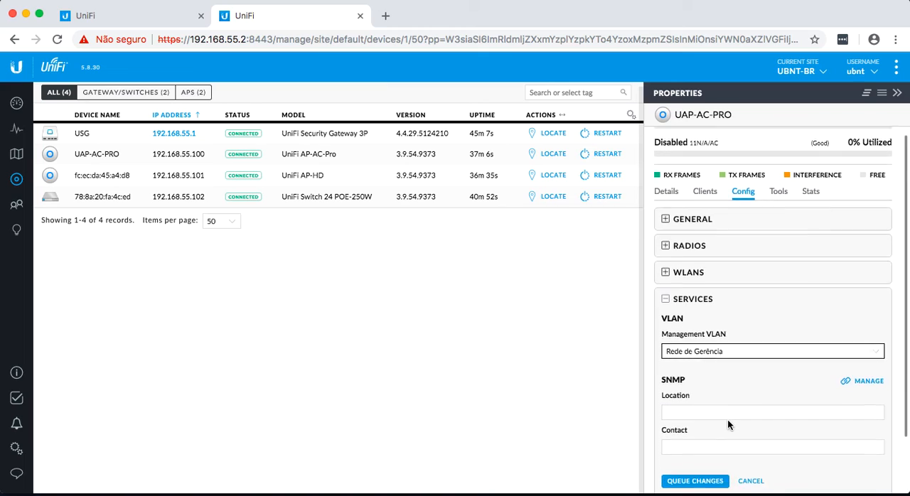
{"action": "left_click", "coordinate": [690, 426]}
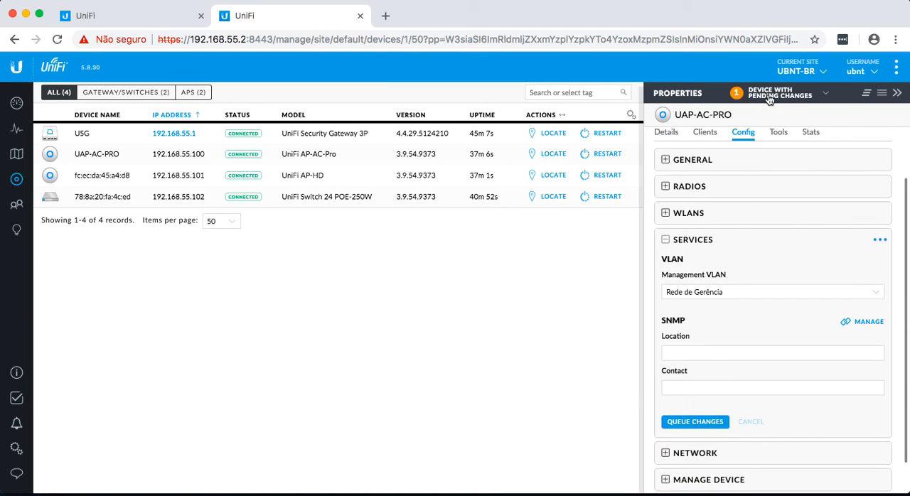
Step: Apply the pending changes to UAP-AC-PRO and collapse its properties
{"action": "left_click", "coordinate": [769, 98]}
{"action": "left_click", "coordinate": [707, 171]}
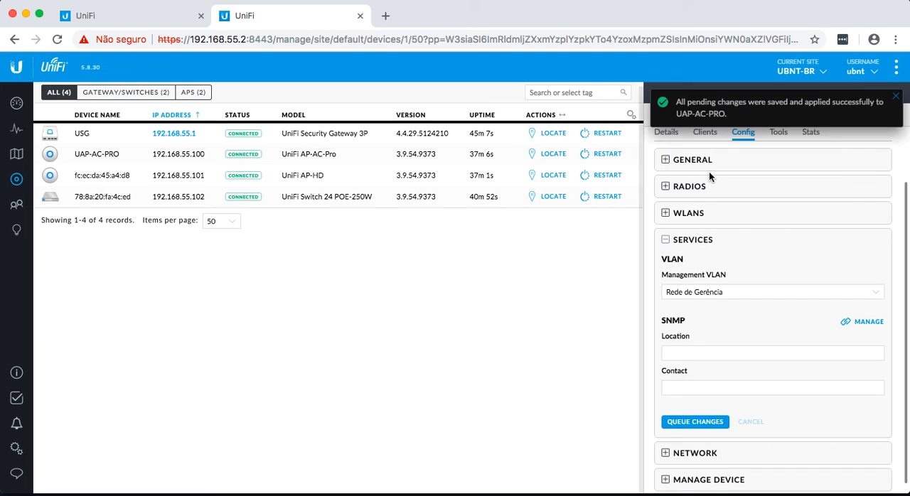
{"action": "left_click", "coordinate": [895, 97]}
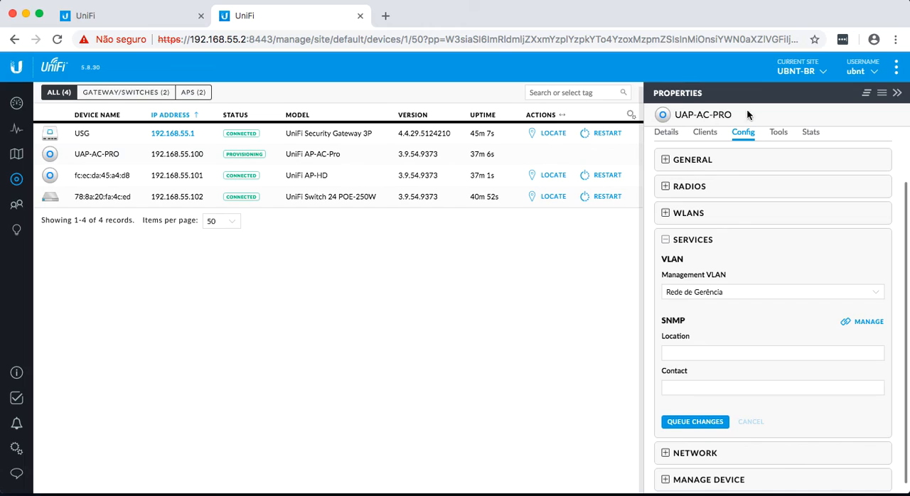
{"action": "left_click", "coordinate": [897, 92]}
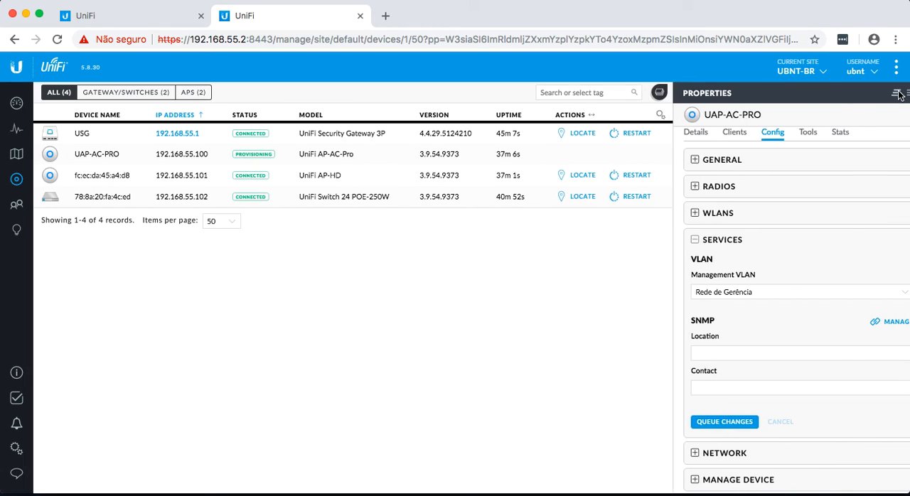
Step: Give the UniFi AP-HD access point the alias UAP-AC-HD and save it
{"action": "left_click", "coordinate": [284, 177]}
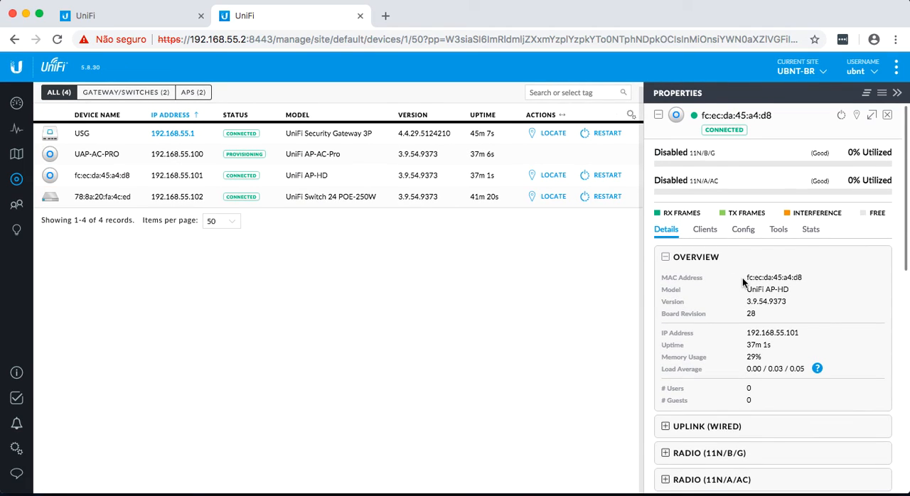
{"action": "left_click", "coordinate": [743, 229]}
{"action": "left_click", "coordinate": [708, 293]}
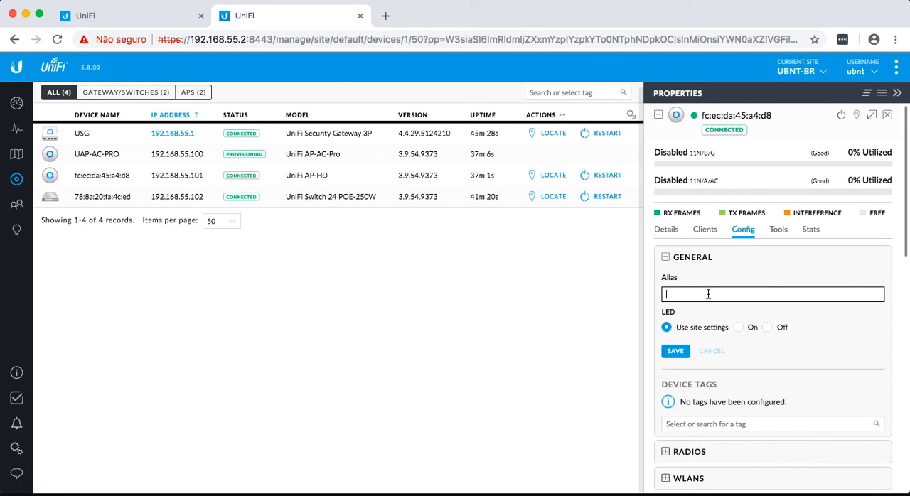
{"action": "type", "text": "UAP-AC-HD"}
{"action": "left_click", "coordinate": [675, 350]}
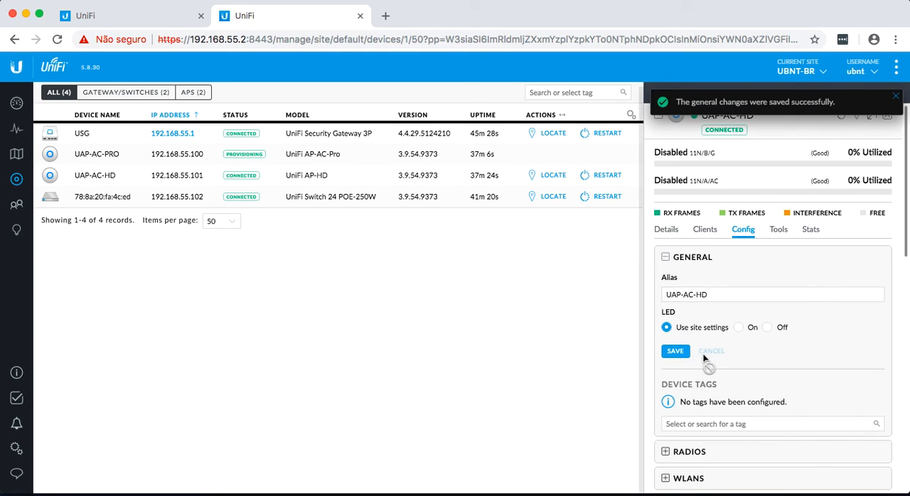
Step: Set the management VLAN of UAP-AC-HD to Rede de Gerência, queue the change and collapse the properties
{"action": "scroll", "coordinate": [705, 355], "scroll_direction": "down", "scroll_amount": 2}
{"action": "left_click", "coordinate": [666, 379]}
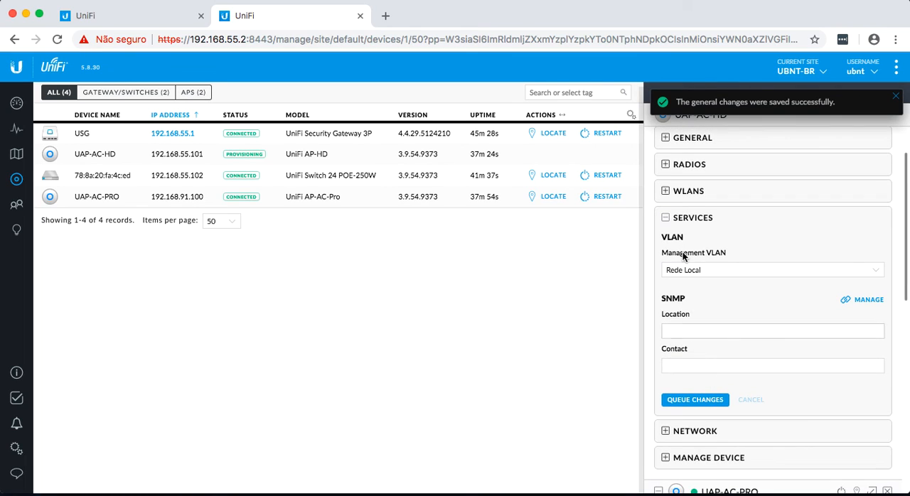
{"action": "left_click", "coordinate": [711, 271]}
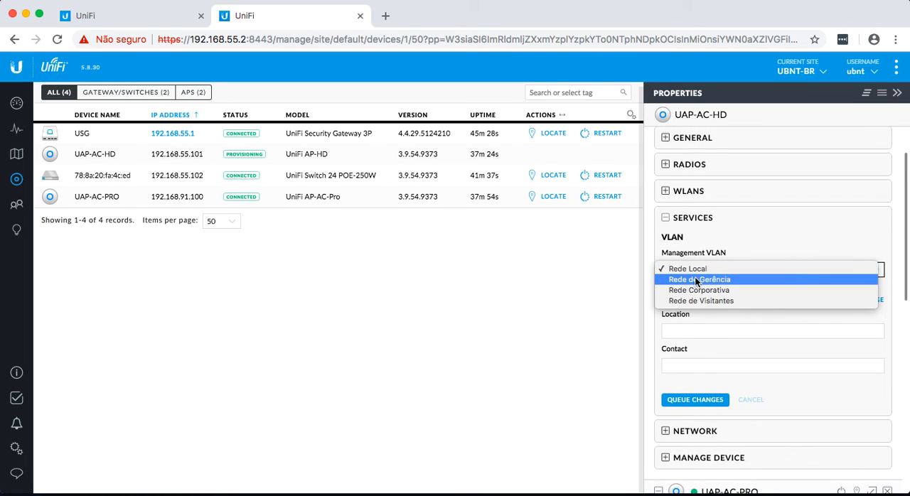
{"action": "left_click", "coordinate": [701, 279]}
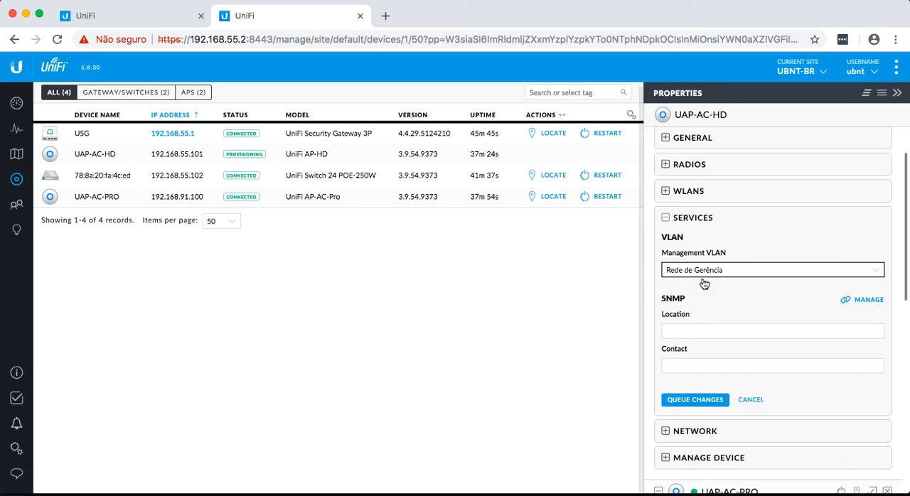
{"action": "left_click", "coordinate": [707, 333]}
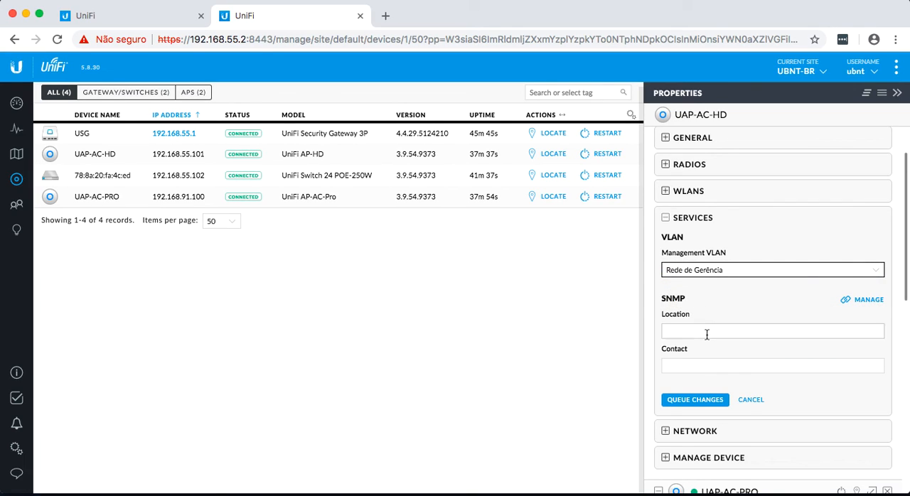
{"action": "left_click", "coordinate": [695, 399]}
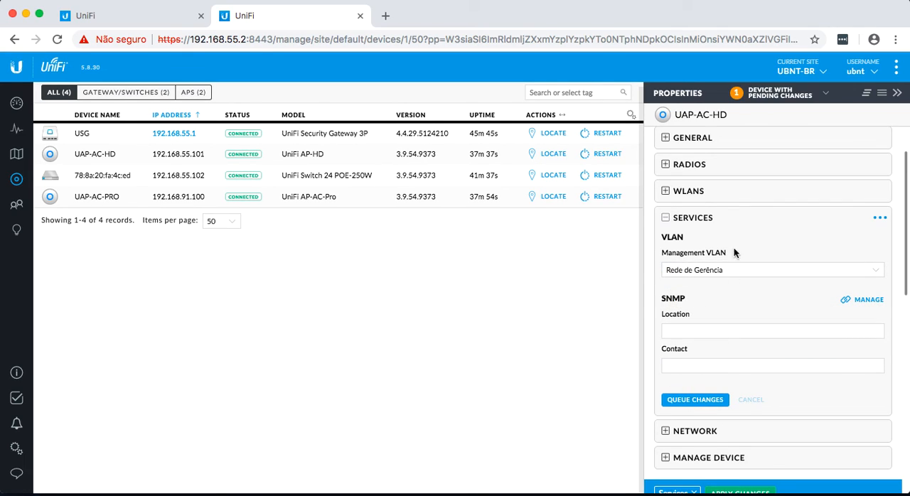
{"action": "left_click", "coordinate": [897, 93]}
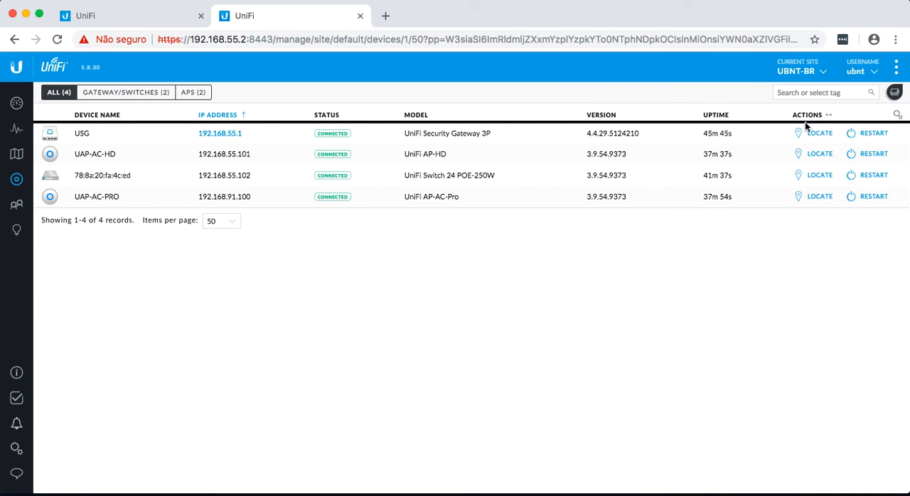
Step: Give the UniFi Switch 24 POE-250W the alias US-24-250W and save it
{"action": "left_click", "coordinate": [110, 177]}
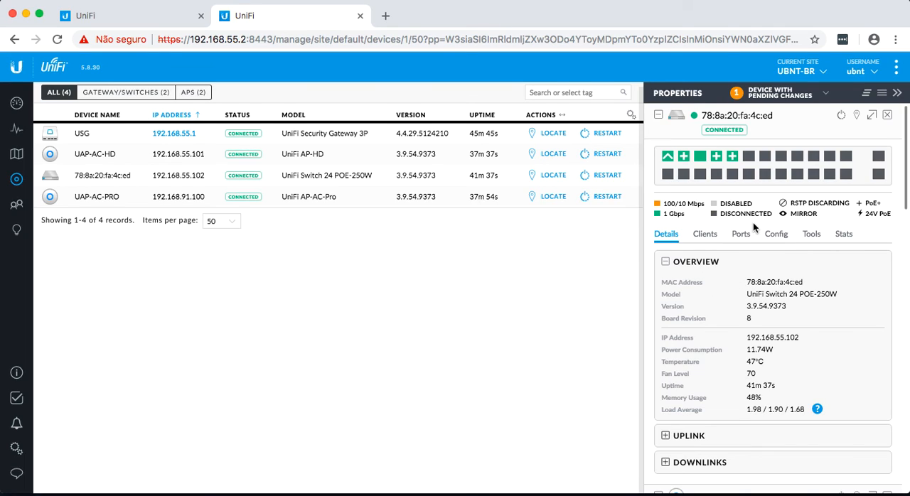
{"action": "left_click", "coordinate": [778, 235]}
{"action": "left_click", "coordinate": [680, 332]}
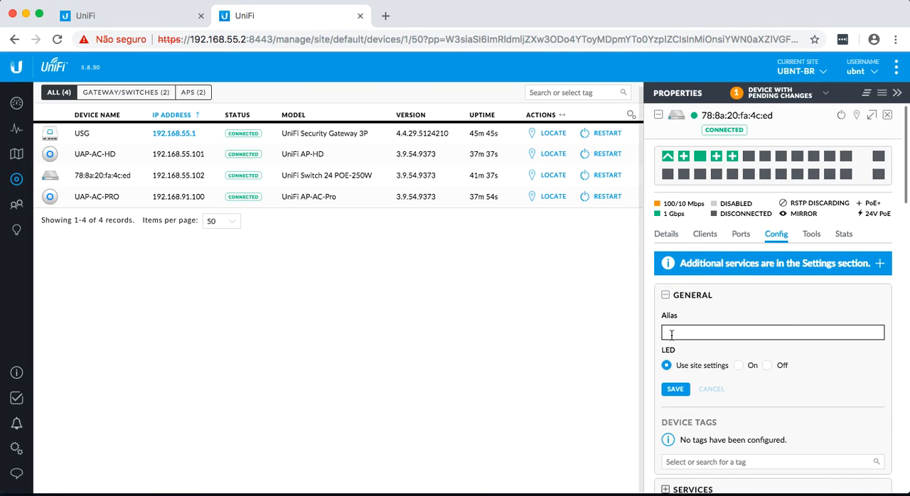
{"action": "type", "text": "US"}
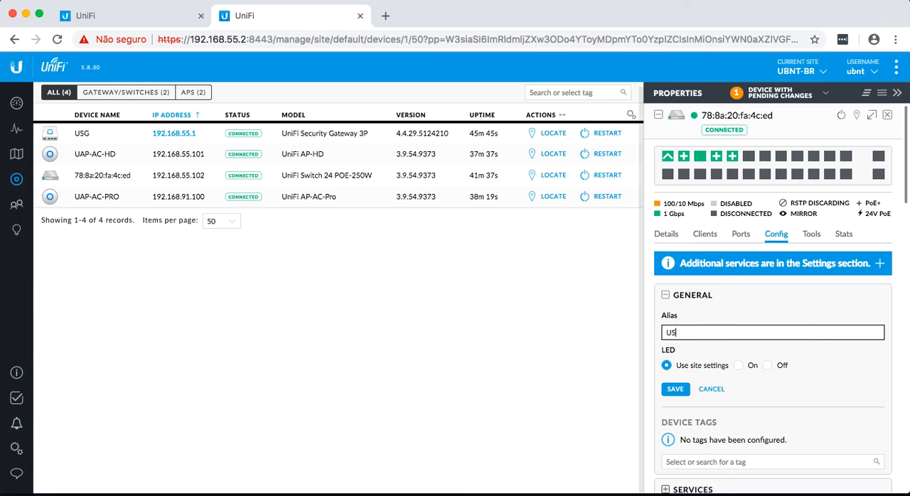
{"action": "type", "text": "24-250W"}
{"action": "left_click", "coordinate": [674, 389]}
Step: Set the management VLAN of switch US-24-250W to Rede de Gerência and queue the change
{"action": "scroll", "coordinate": [743, 362], "scroll_direction": "down", "scroll_amount": 4}
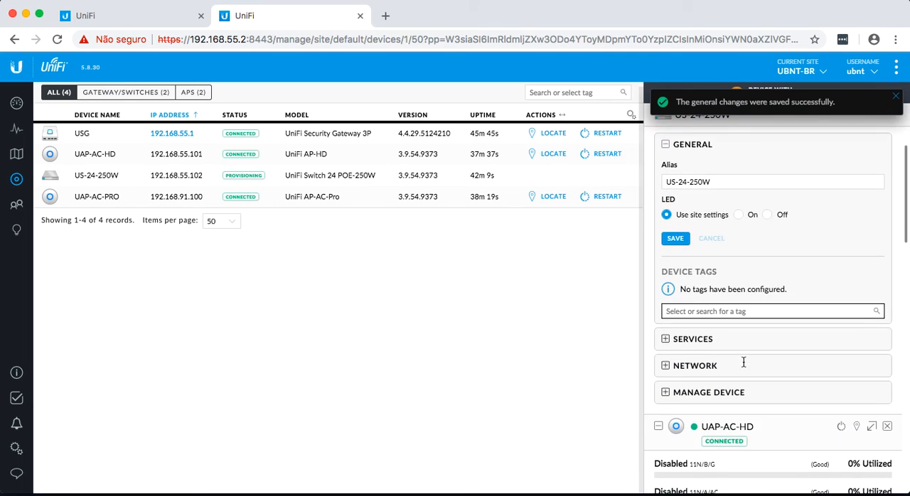
{"action": "left_click", "coordinate": [667, 339]}
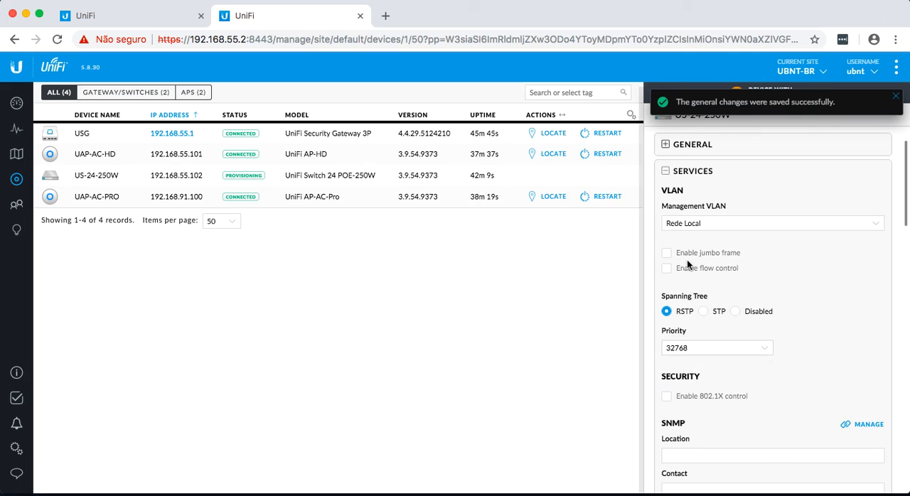
{"action": "left_click", "coordinate": [785, 228]}
{"action": "left_click", "coordinate": [744, 231]}
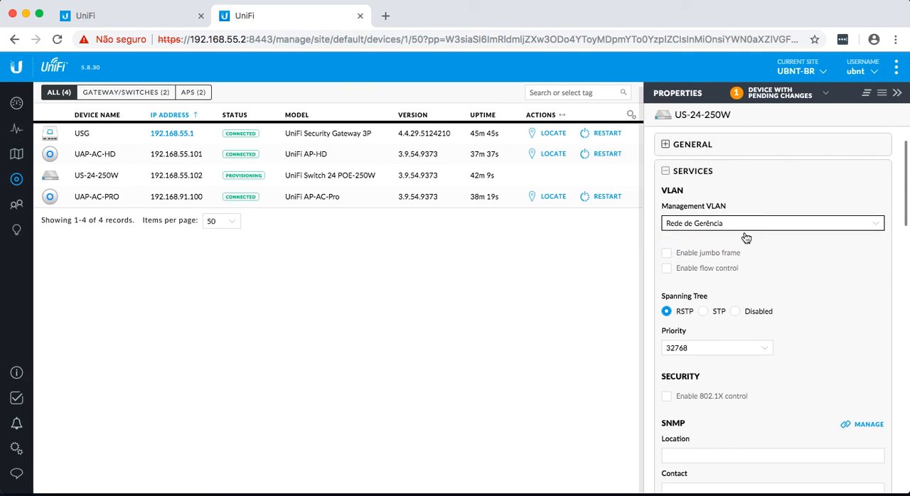
{"action": "scroll", "coordinate": [782, 294], "scroll_direction": "down", "scroll_amount": 5}
{"action": "left_click", "coordinate": [681, 330]}
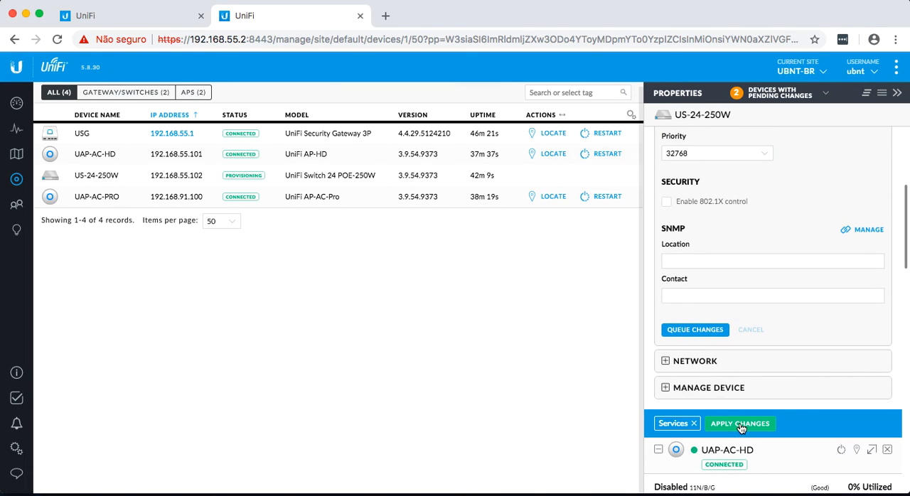
Step: Apply all pending changes to US-24-250W and UAP-AC-HD together, dismiss the notifications and collapse the properties
{"action": "left_click", "coordinate": [767, 94]}
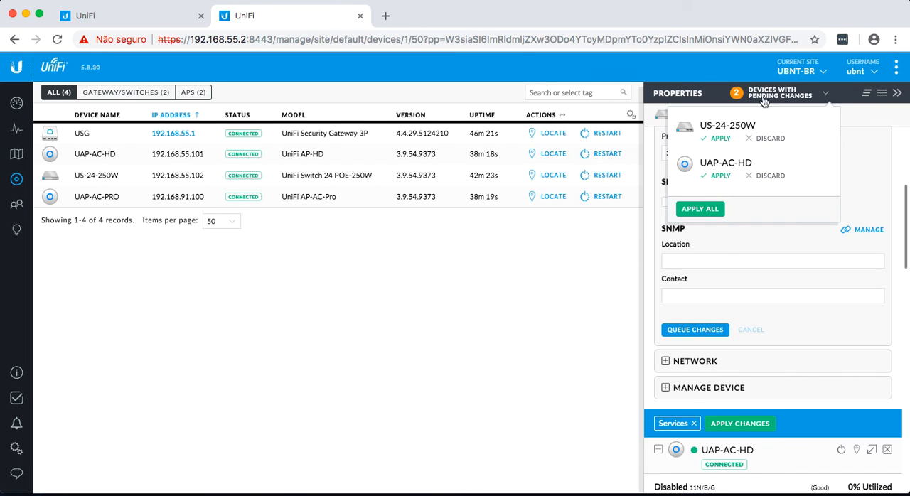
{"action": "left_click", "coordinate": [706, 207]}
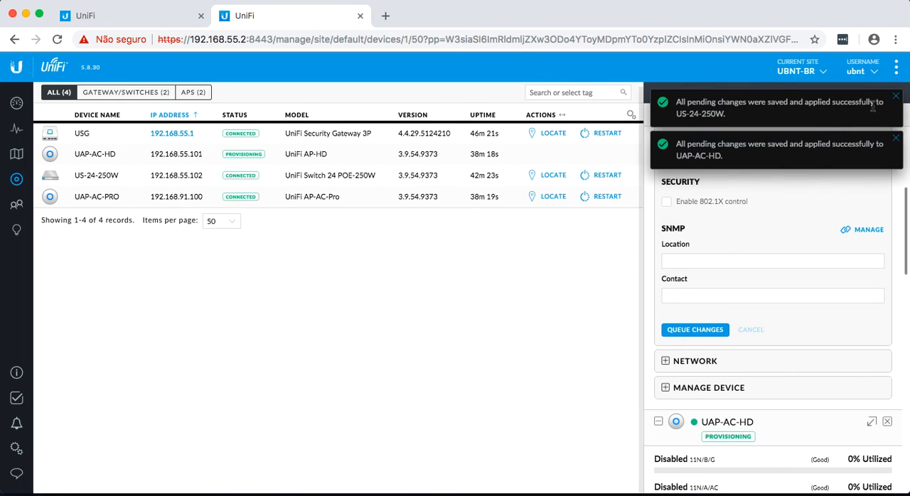
{"action": "left_click", "coordinate": [896, 95]}
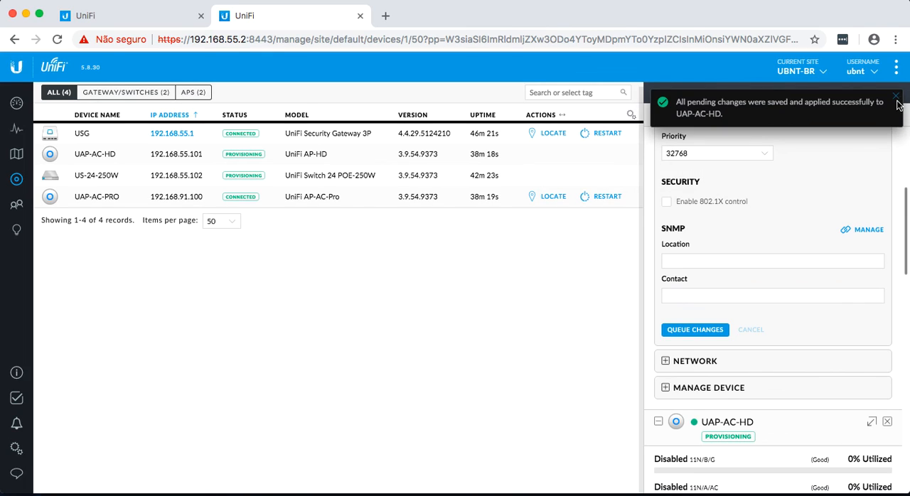
{"action": "left_click", "coordinate": [897, 97]}
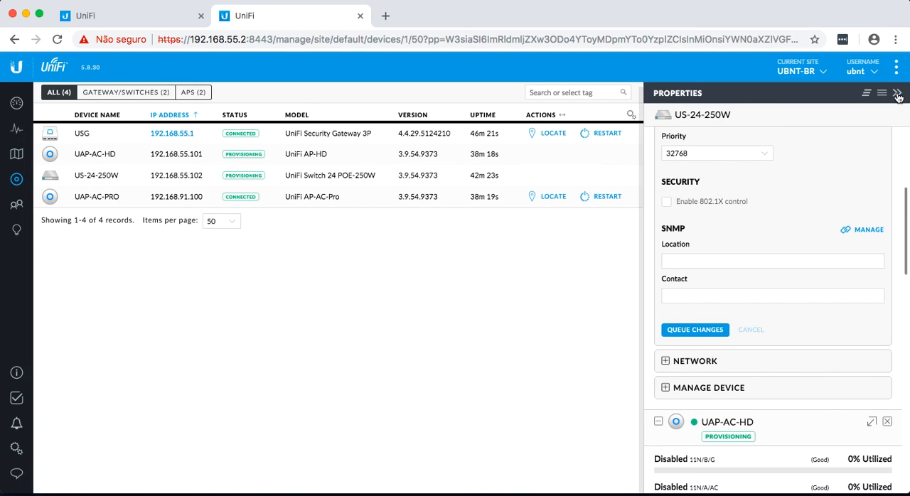
{"action": "left_click", "coordinate": [899, 94]}
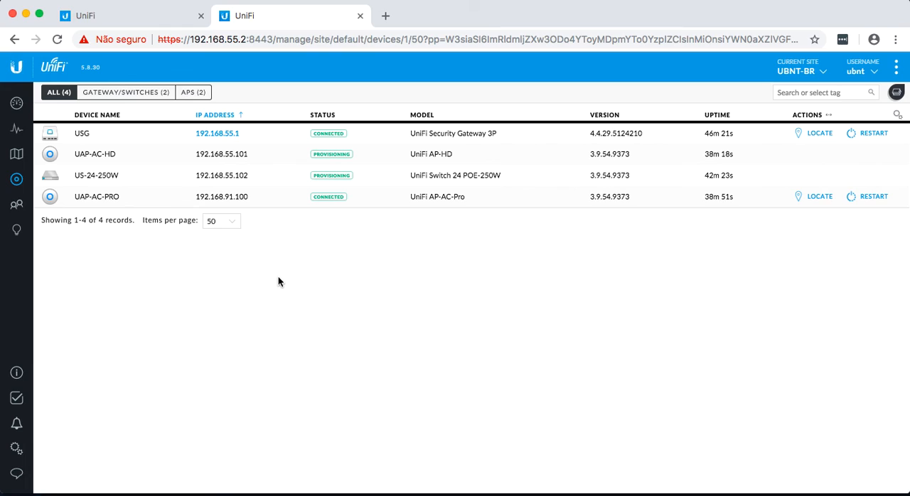